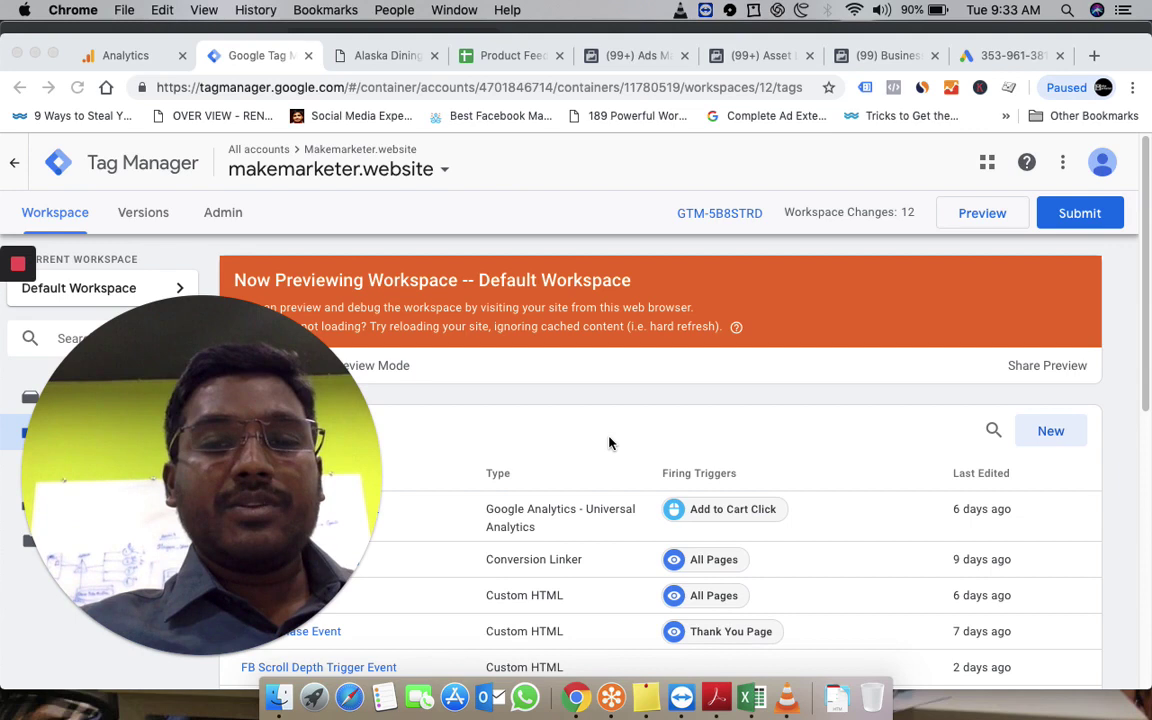
- Open the Scroll Dept Event FB Code tag from the workspace's tag list
{"action": "left_click", "coordinate": [611, 444]}
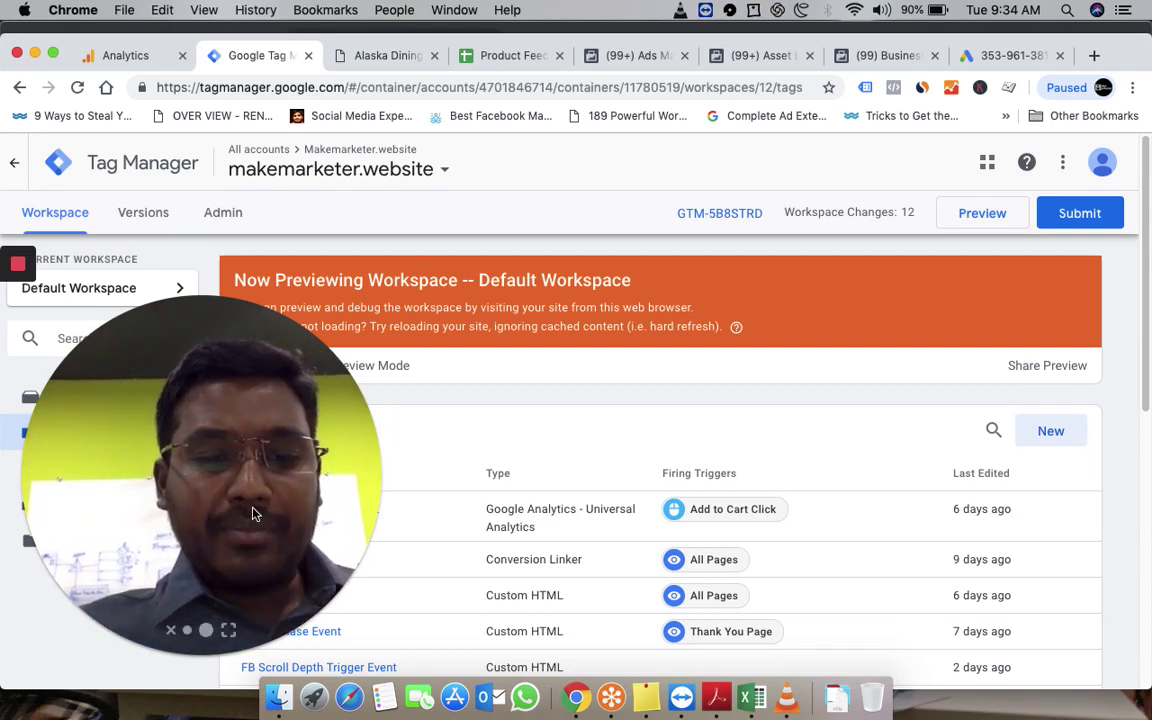
{"action": "left_click", "coordinate": [187, 630]}
{"action": "scroll", "coordinate": [483, 520], "scroll_direction": "down", "scroll_amount": 10}
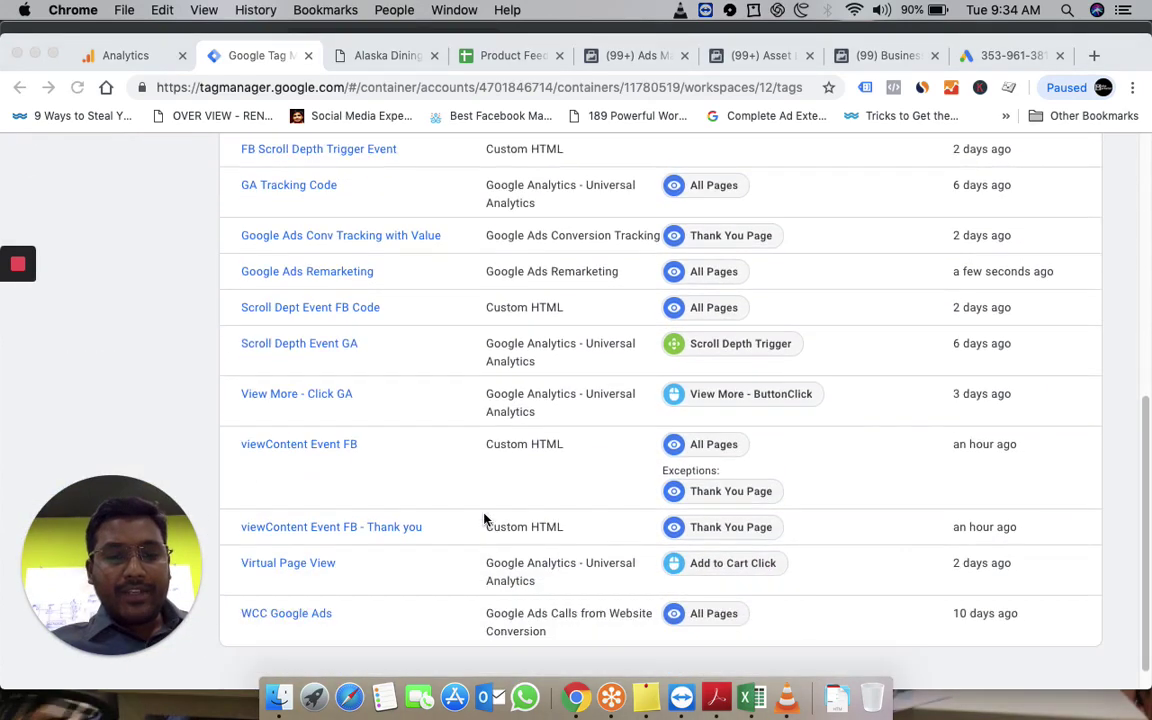
{"action": "scroll", "coordinate": [391, 437], "scroll_direction": "up", "scroll_amount": 3}
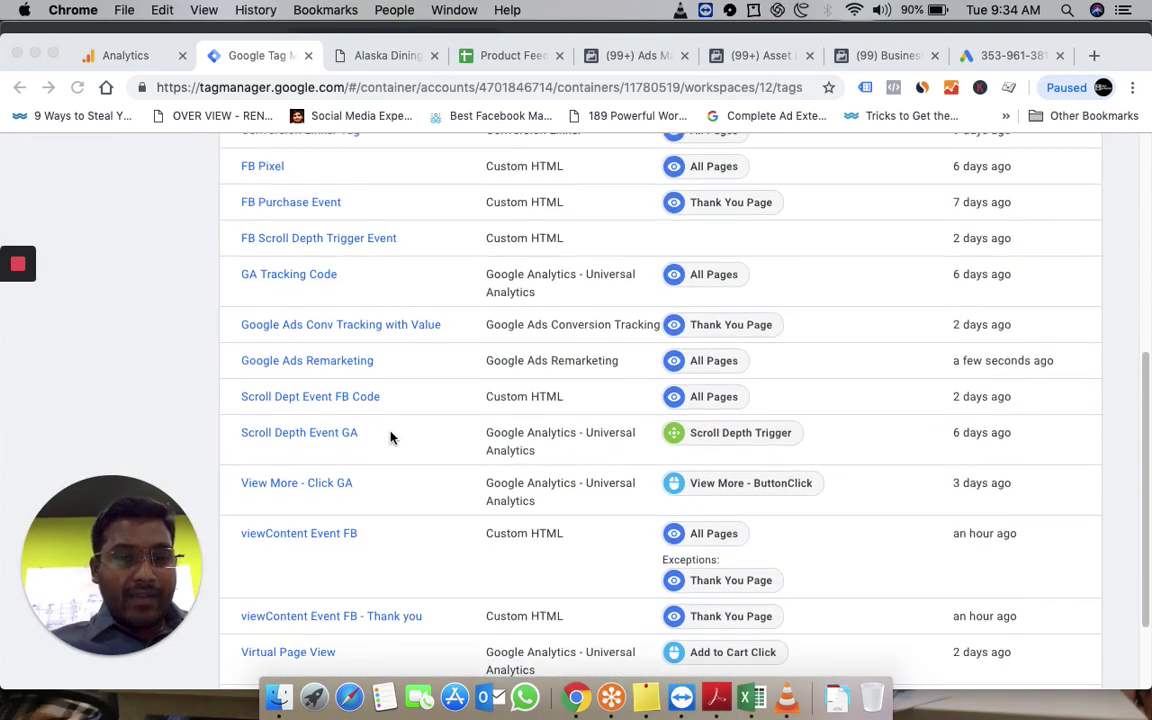
{"action": "scroll", "coordinate": [355, 478], "scroll_direction": "up", "scroll_amount": 1}
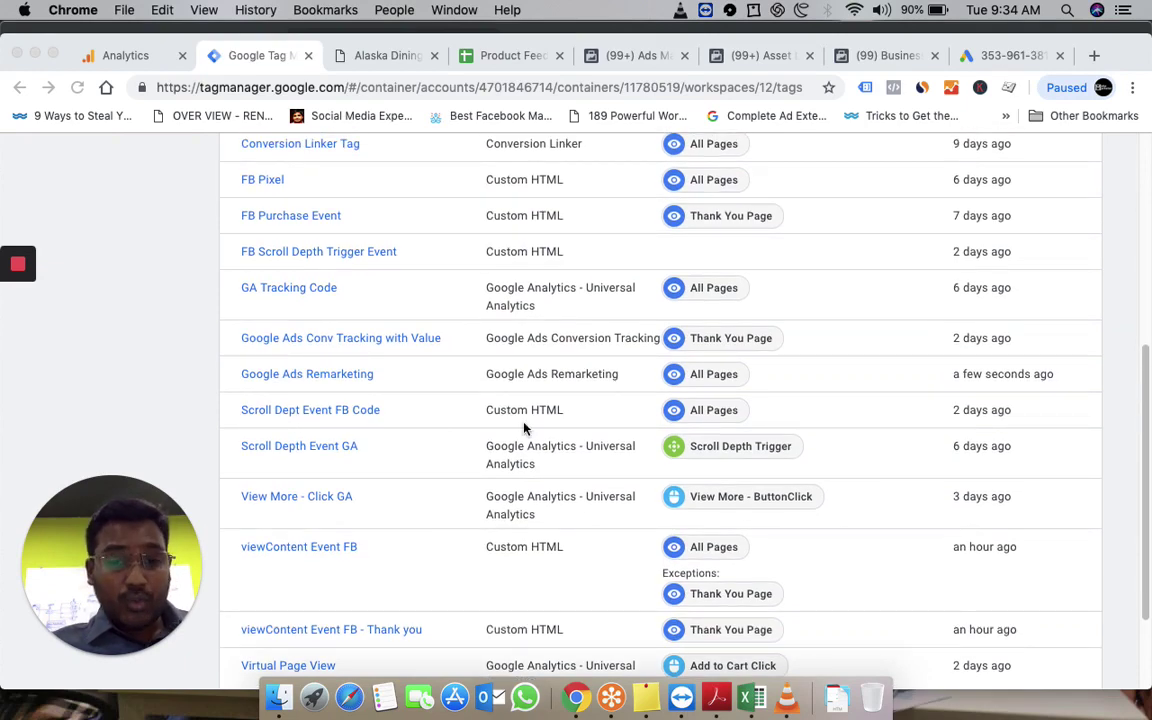
{"action": "scroll", "coordinate": [517, 427], "scroll_direction": "up", "scroll_amount": 1}
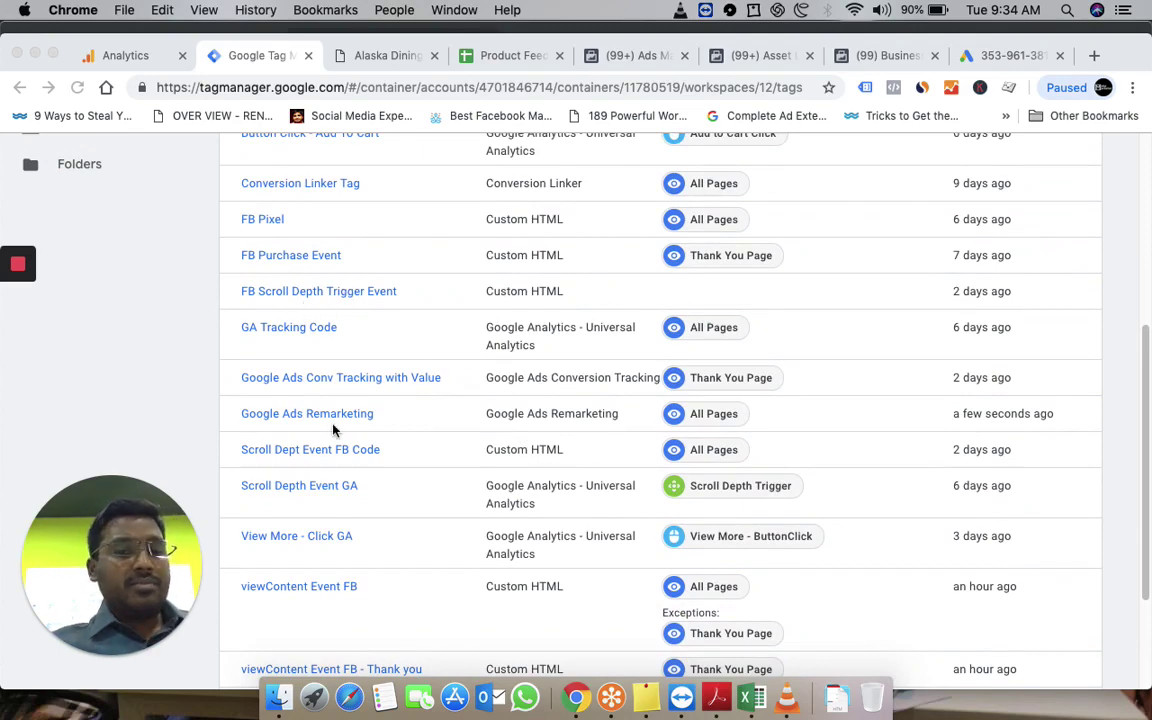
{"action": "scroll", "coordinate": [334, 430], "scroll_direction": "down", "scroll_amount": 2}
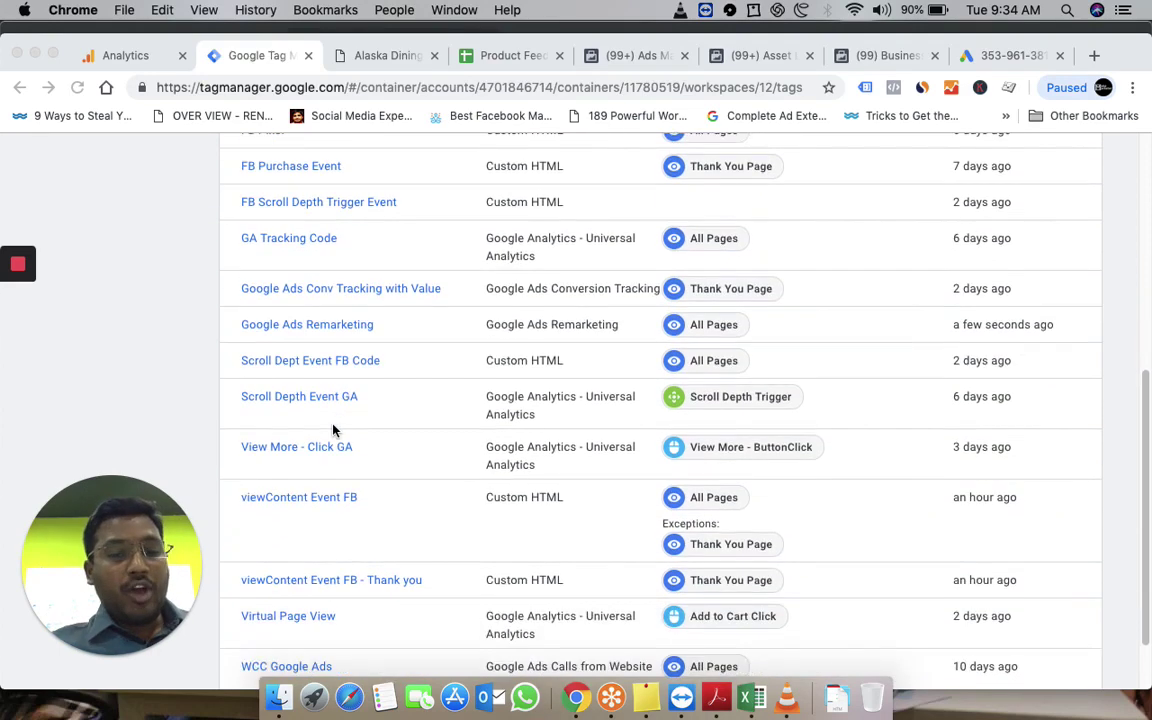
{"action": "left_click", "coordinate": [314, 368]}
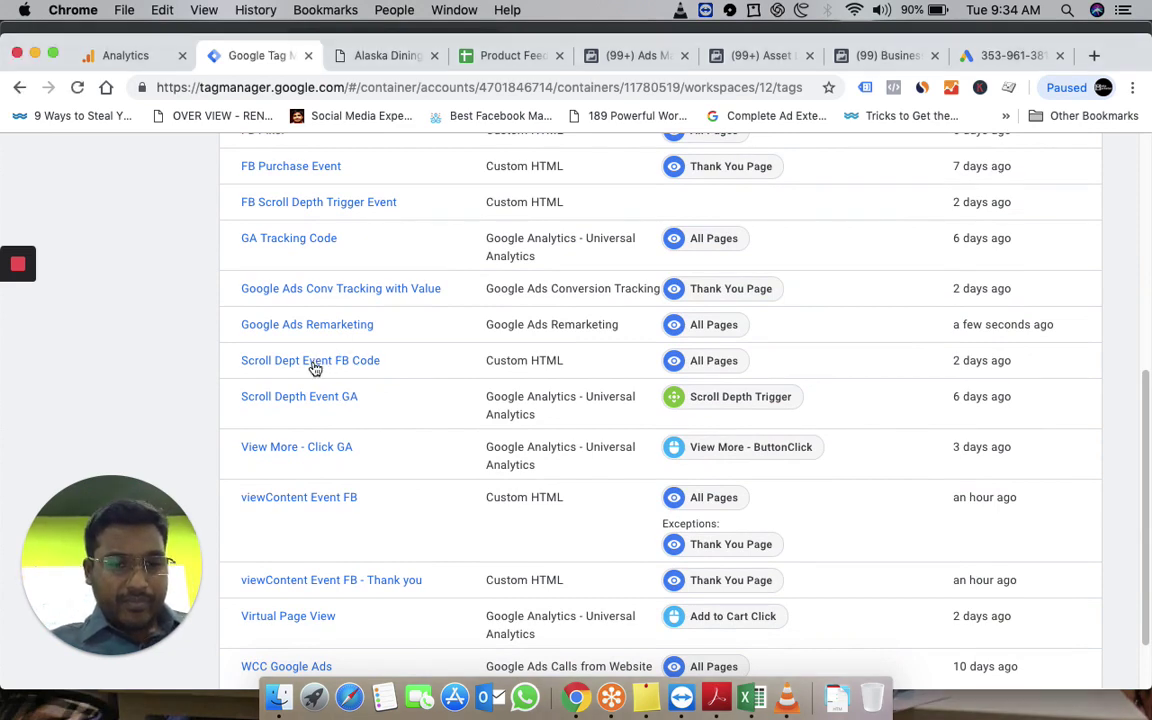
{"action": "left_click", "coordinate": [314, 368]}
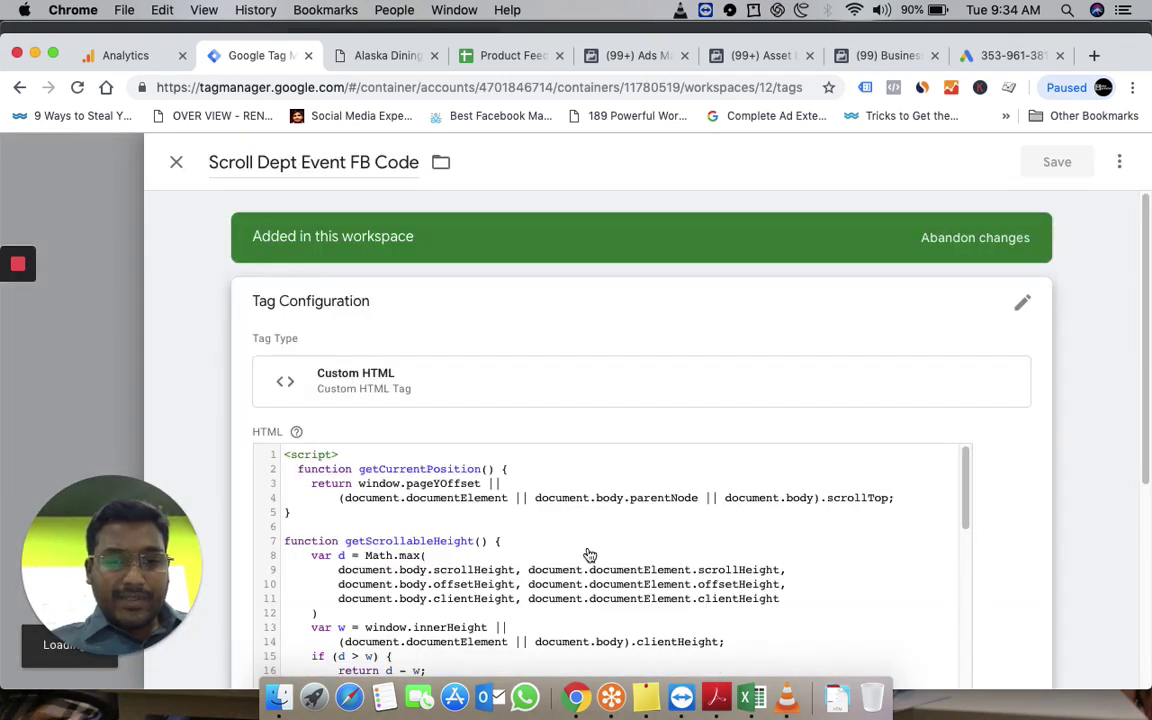
- Examine the tag's scroll-depth script, its checkpoints, custom Facebook event, setup tag and firing trigger, and close the tag unchanged
{"action": "scroll", "coordinate": [918, 421], "scroll_direction": "down", "scroll_amount": 5}
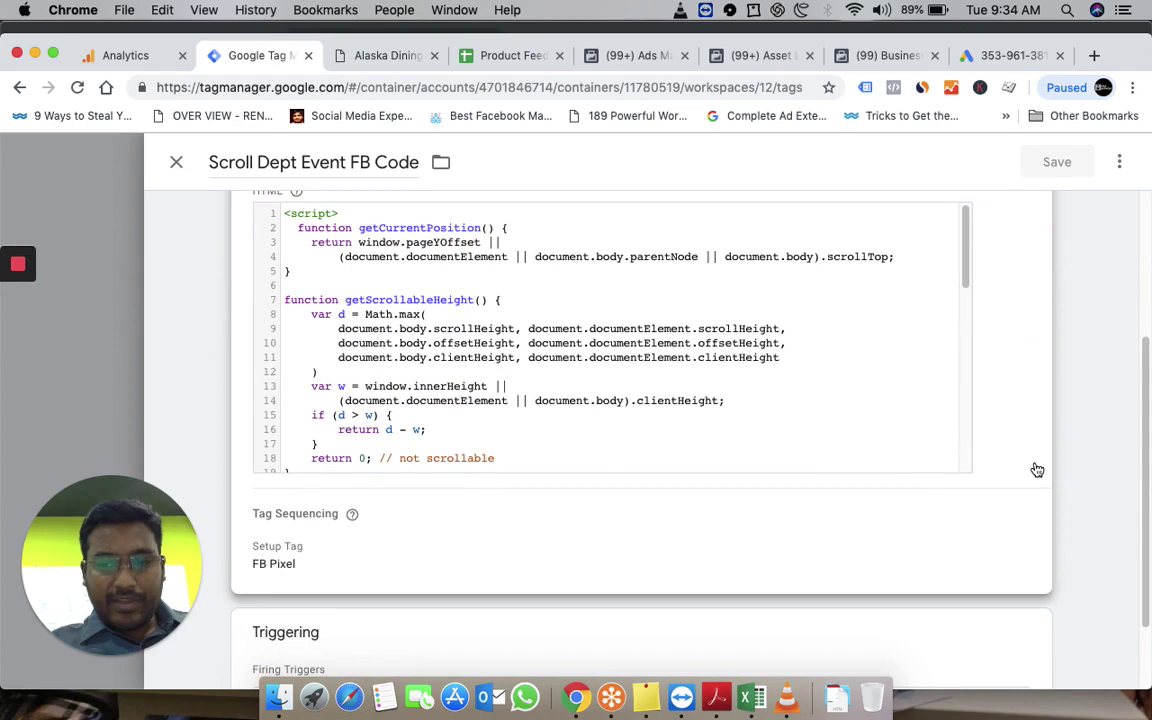
{"action": "scroll", "coordinate": [905, 414], "scroll_direction": "up", "scroll_amount": 2}
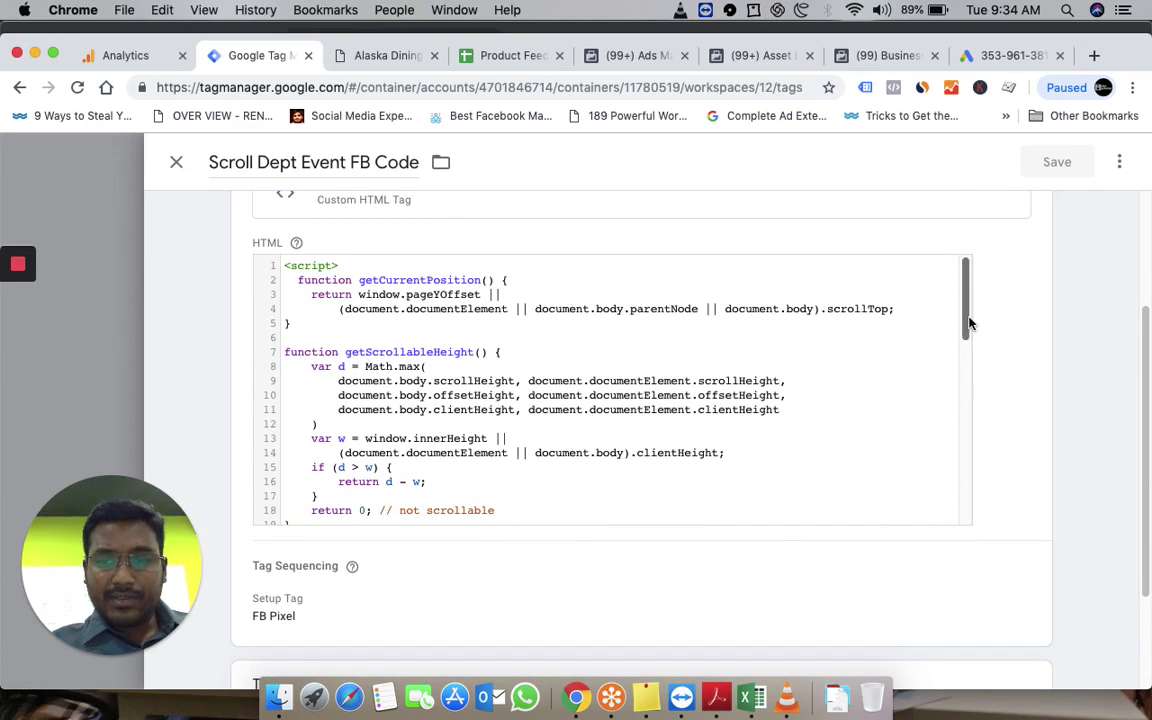
{"action": "scroll", "coordinate": [968, 323], "scroll_direction": "down", "scroll_amount": 1}
{"action": "scroll", "coordinate": [967, 303], "scroll_direction": "up", "scroll_amount": 1}
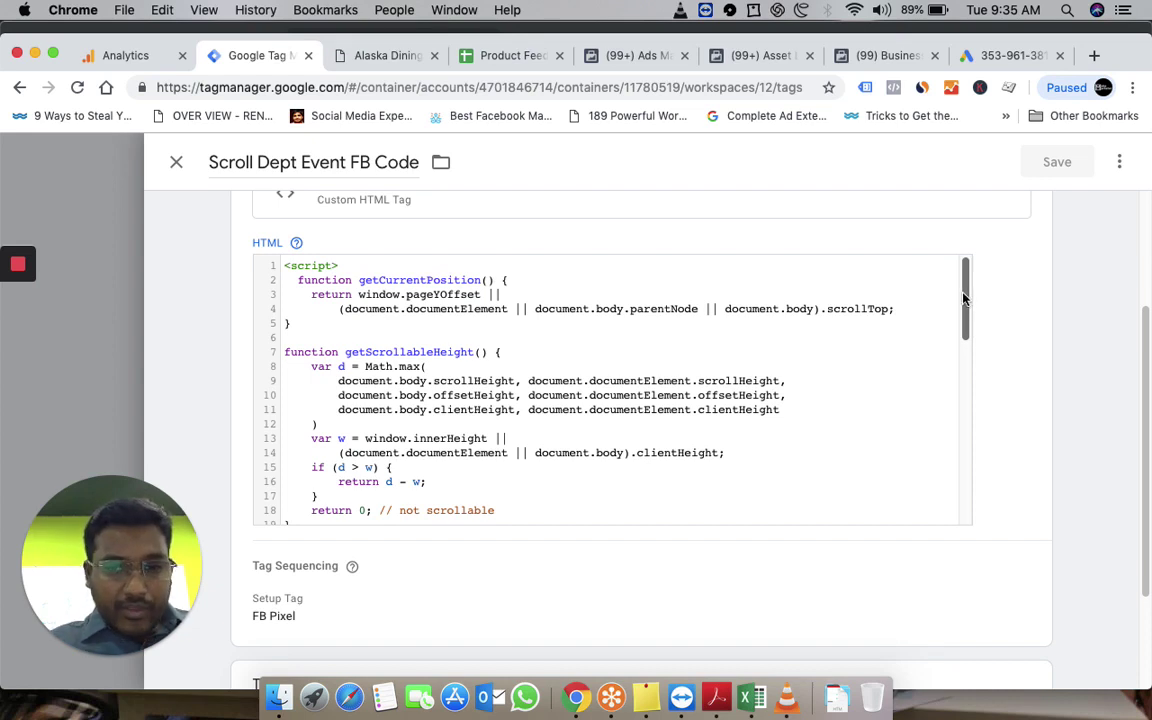
{"action": "left_click_drag", "start_coordinate": [964, 300], "coordinate": [962, 325]}
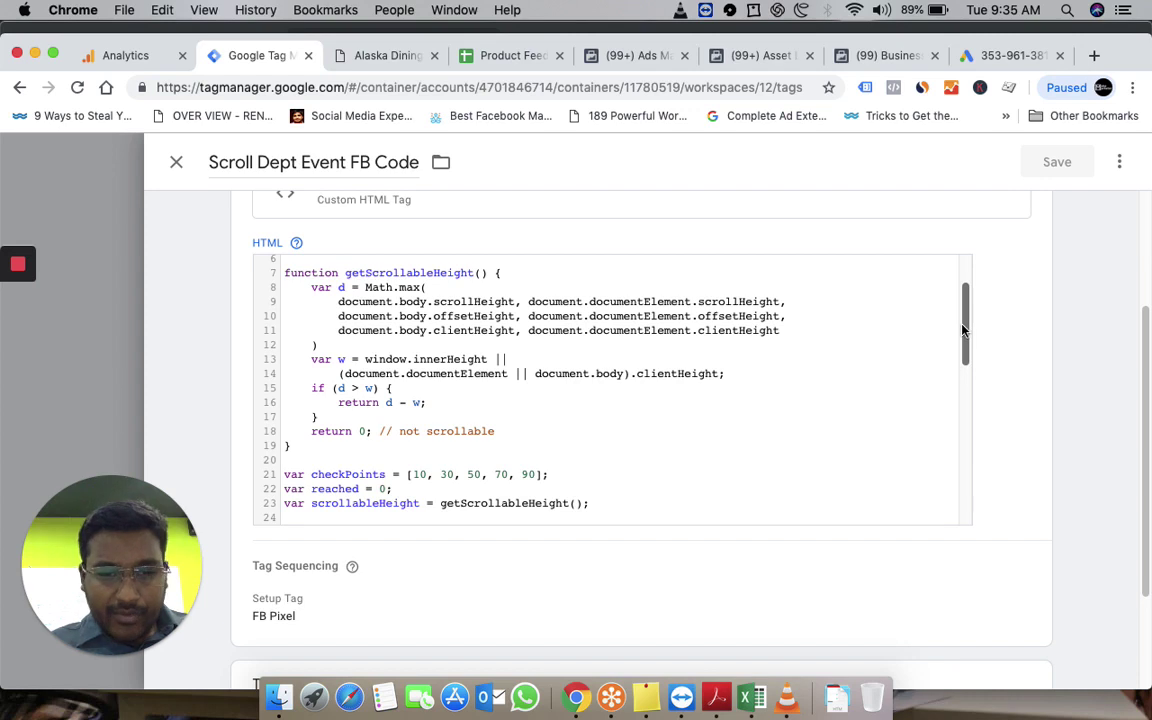
{"action": "scroll", "coordinate": [963, 330], "scroll_direction": "down", "scroll_amount": 2}
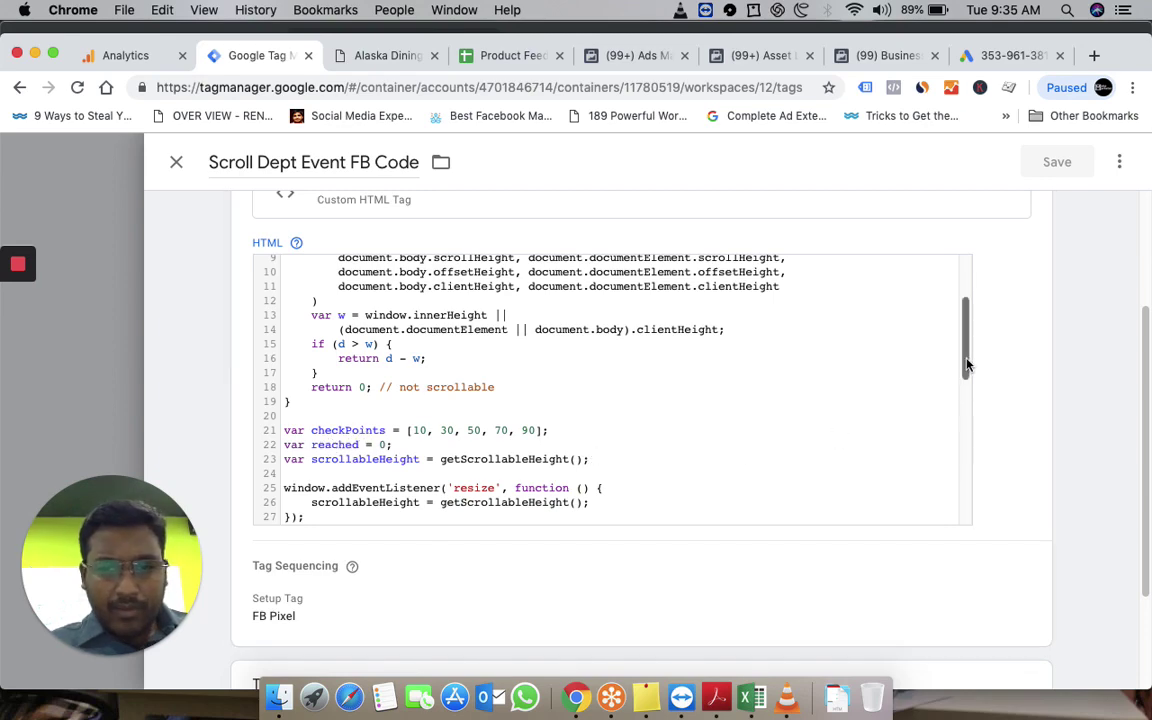
{"action": "left_click_drag", "start_coordinate": [967, 365], "coordinate": [962, 470]}
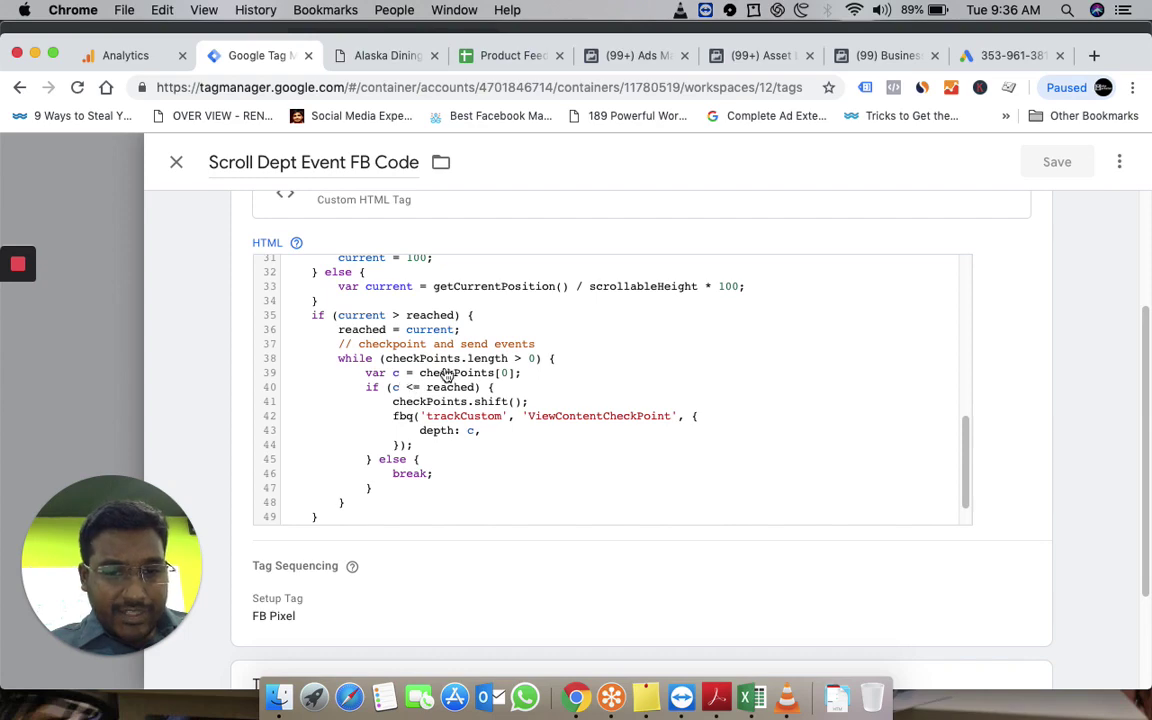
{"action": "scroll", "coordinate": [460, 375], "scroll_direction": "up", "scroll_amount": 10}
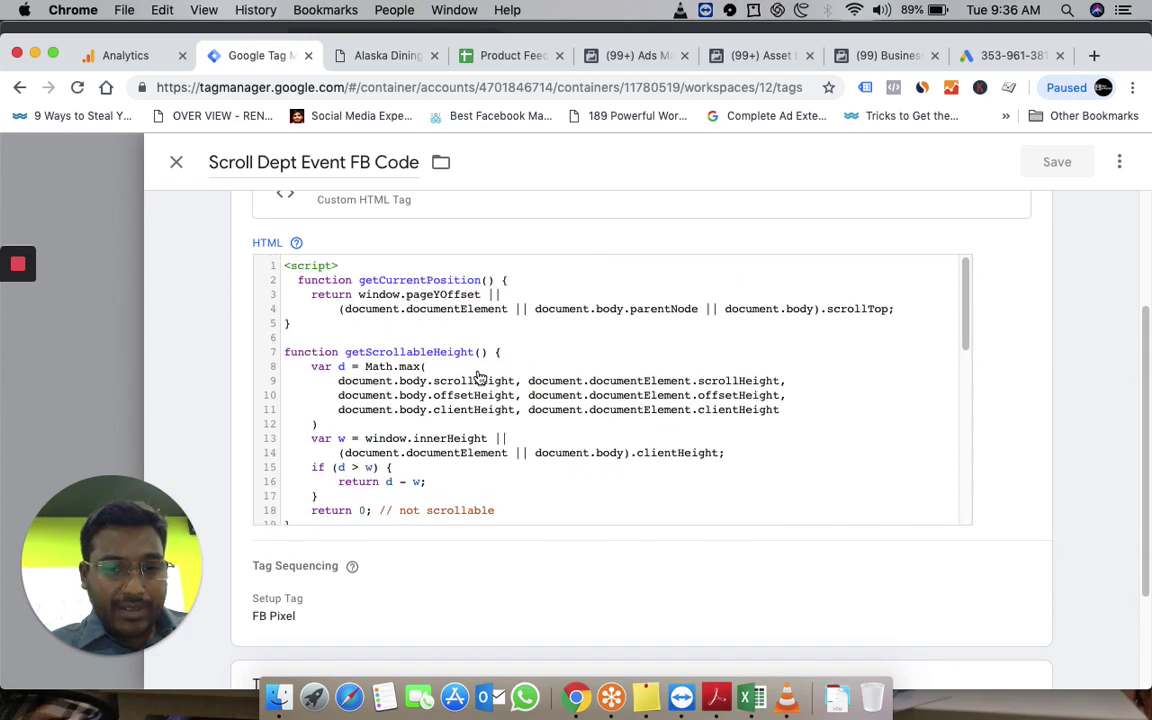
{"action": "scroll", "coordinate": [489, 445], "scroll_direction": "down", "scroll_amount": 3}
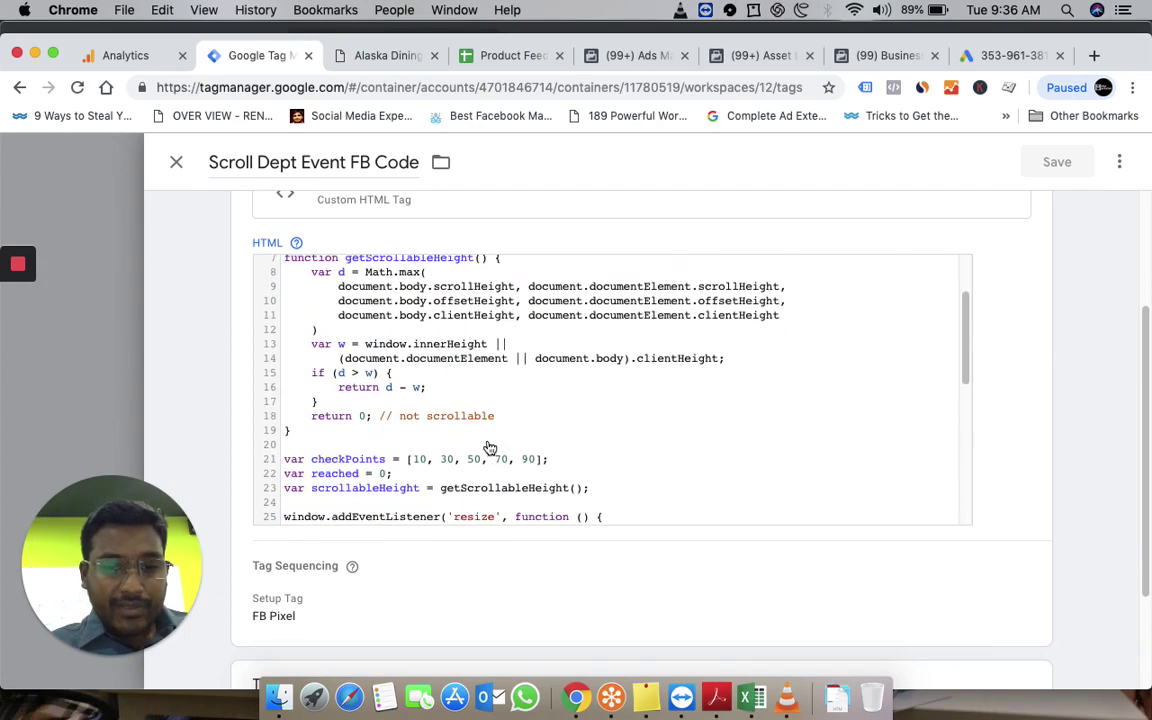
{"action": "scroll", "coordinate": [480, 462], "scroll_direction": "down", "scroll_amount": 10}
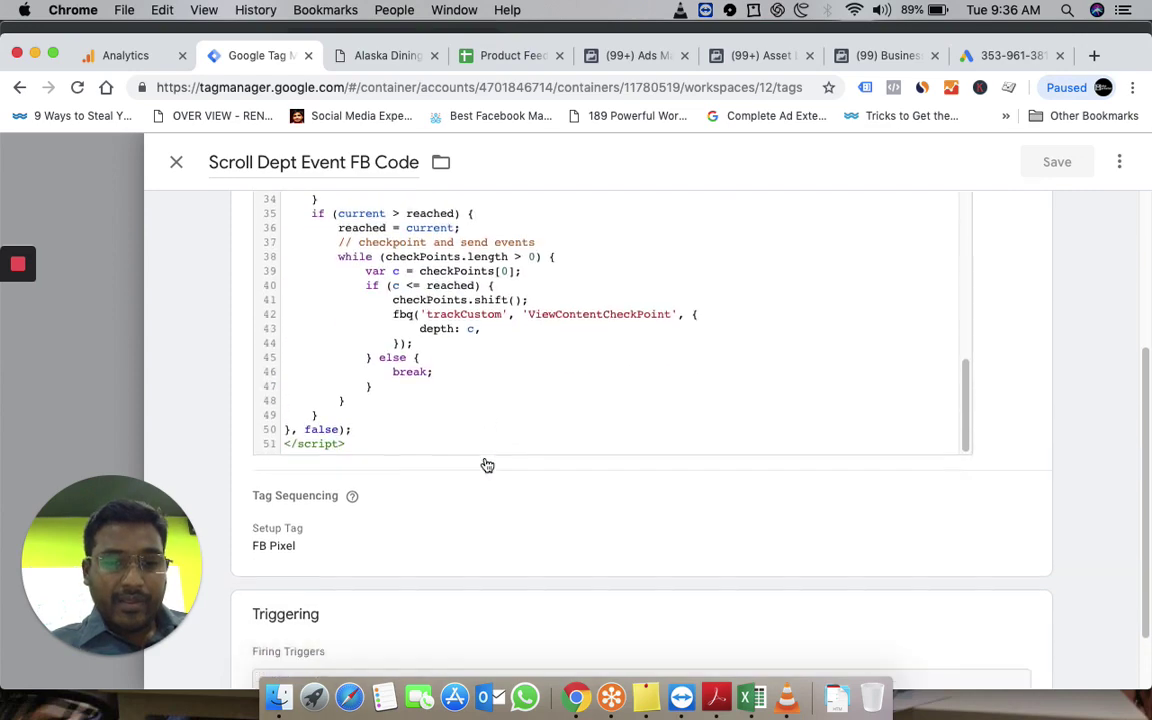
{"action": "scroll", "coordinate": [487, 465], "scroll_direction": "down", "scroll_amount": 2}
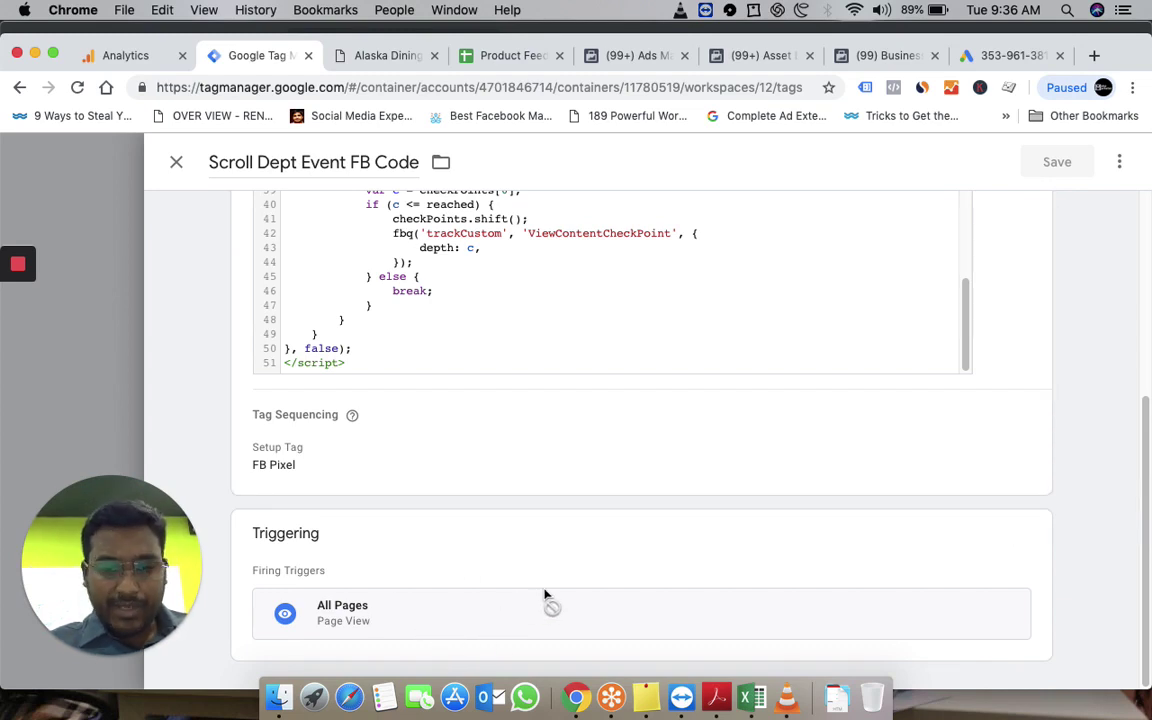
{"action": "scroll", "coordinate": [575, 400], "scroll_direction": "up", "scroll_amount": 10}
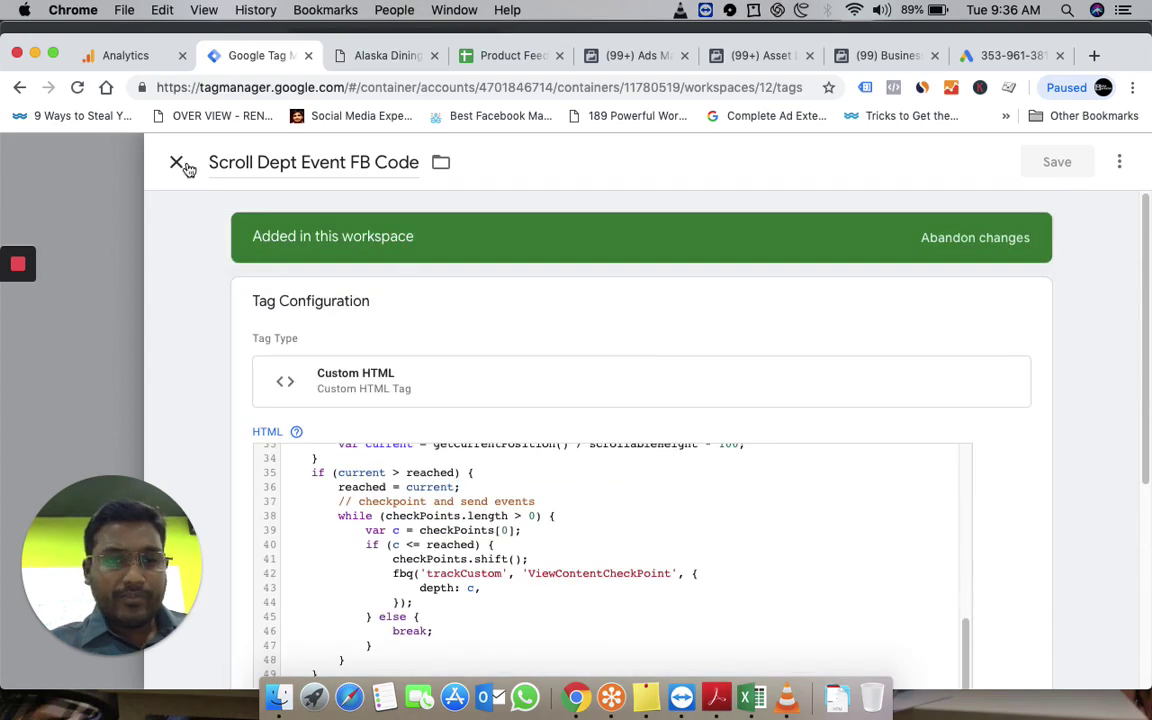
{"action": "left_click", "coordinate": [177, 163]}
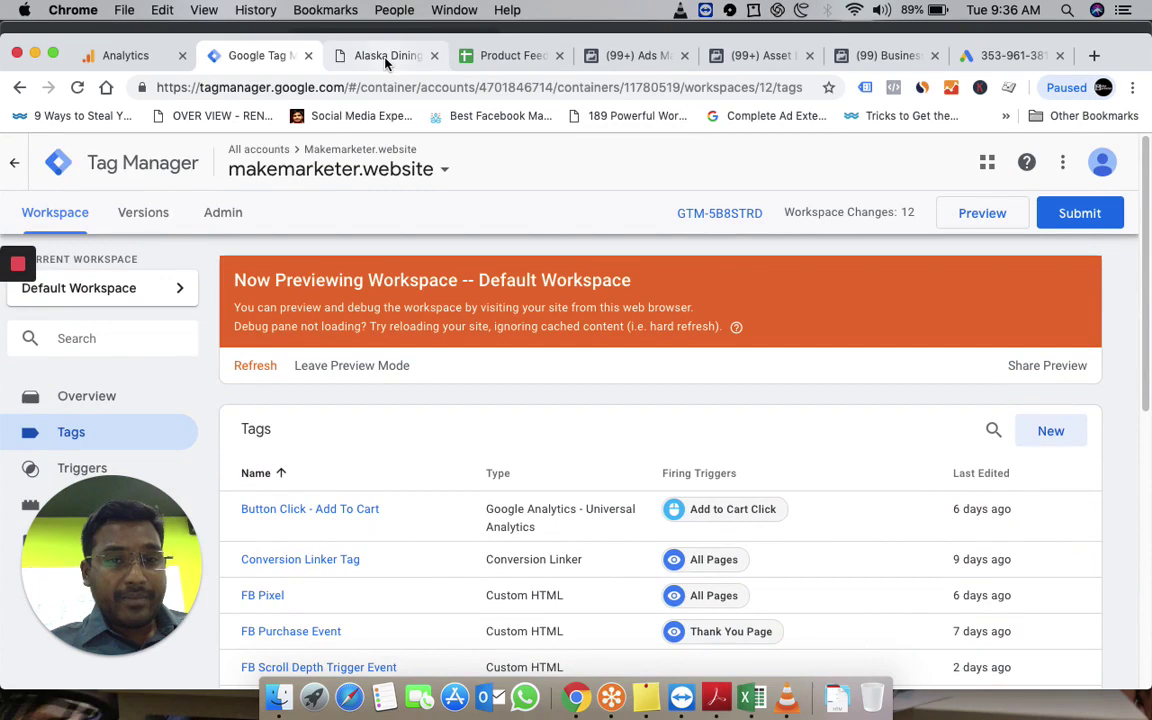
- Reload the Alaska Dining Table product page and inspect its PageView and ViewContentCheckPoint events in Facebook Pixel Helper
{"action": "left_click", "coordinate": [386, 58]}
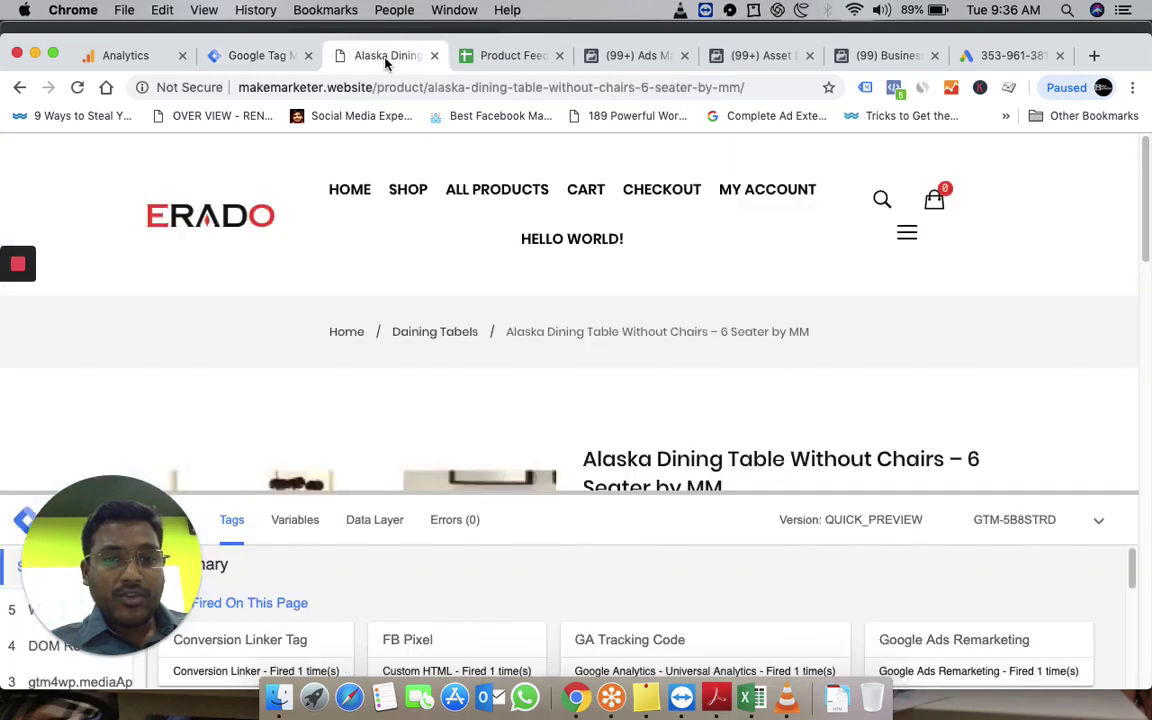
{"action": "left_click", "coordinate": [78, 89]}
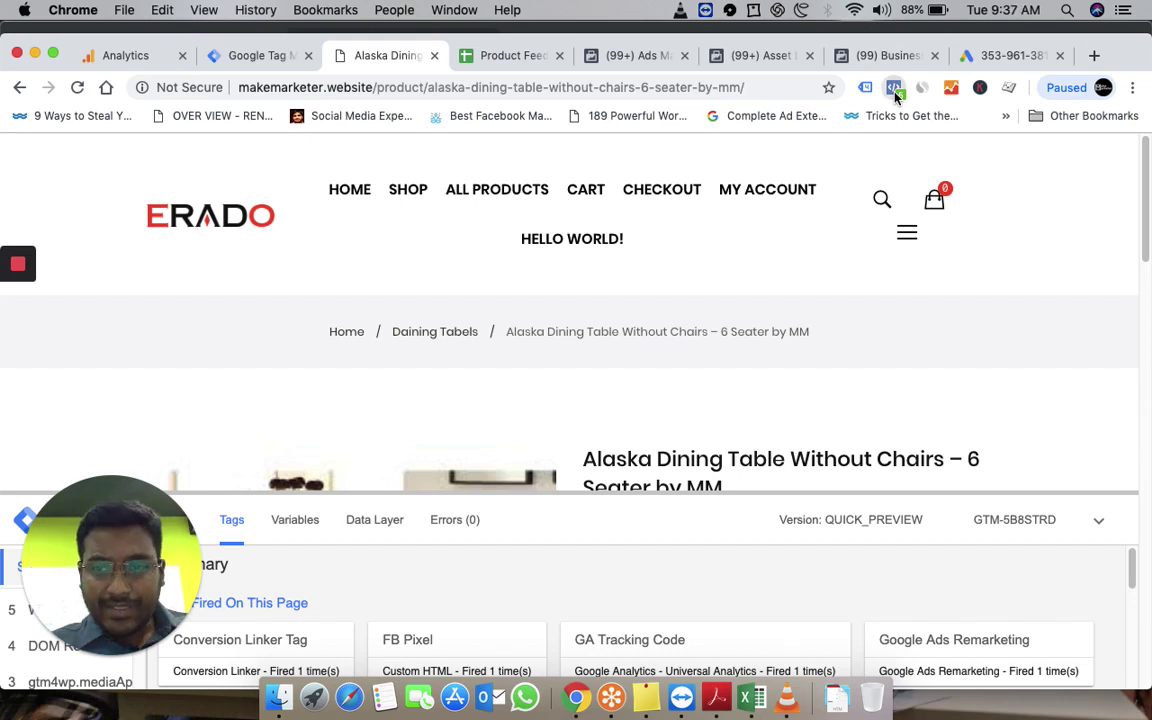
{"action": "left_click", "coordinate": [894, 90]}
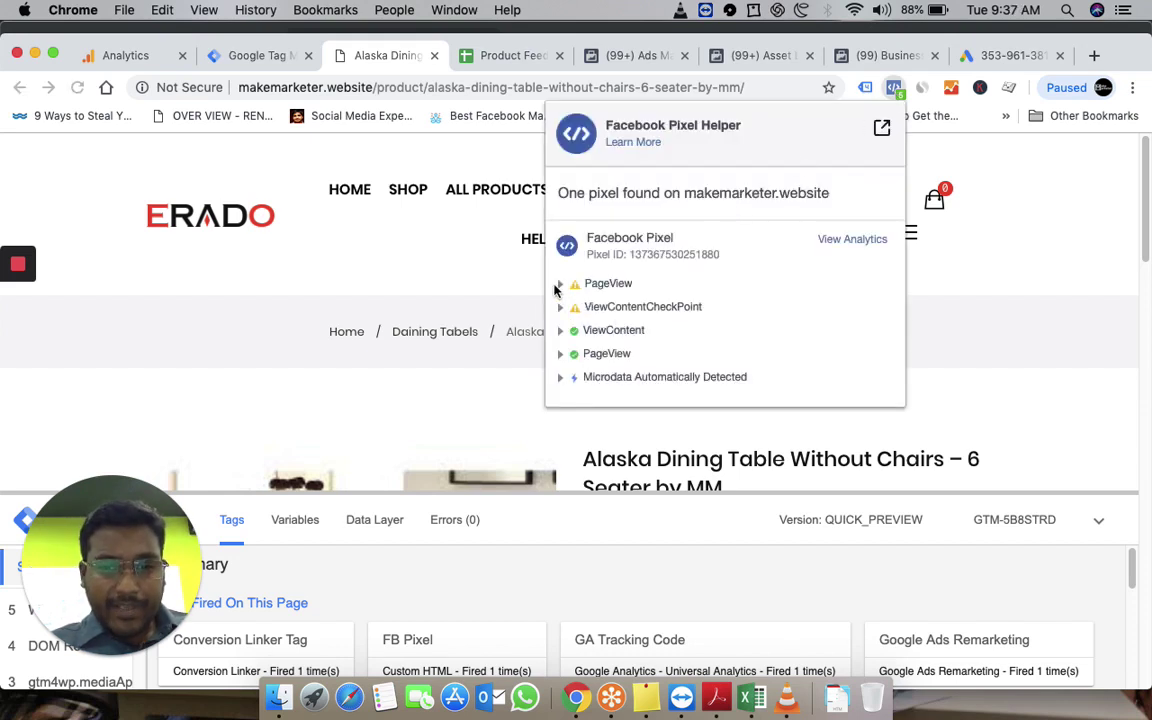
{"action": "left_click", "coordinate": [561, 355]}
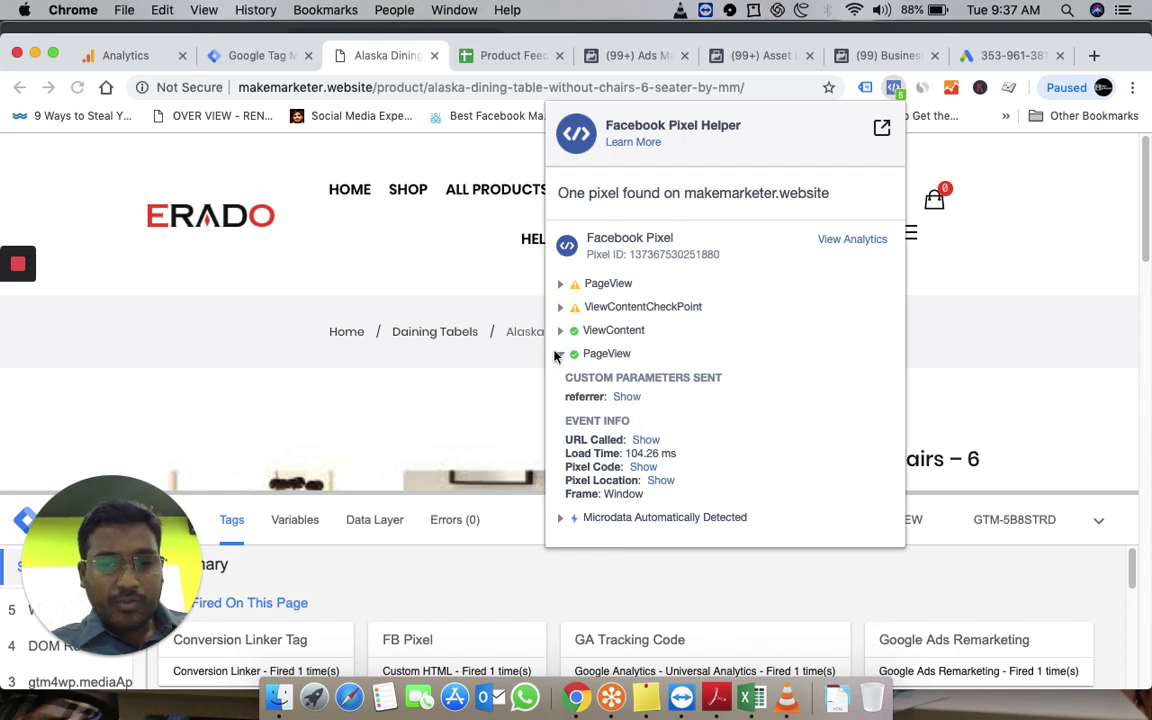
{"action": "left_click", "coordinate": [561, 354]}
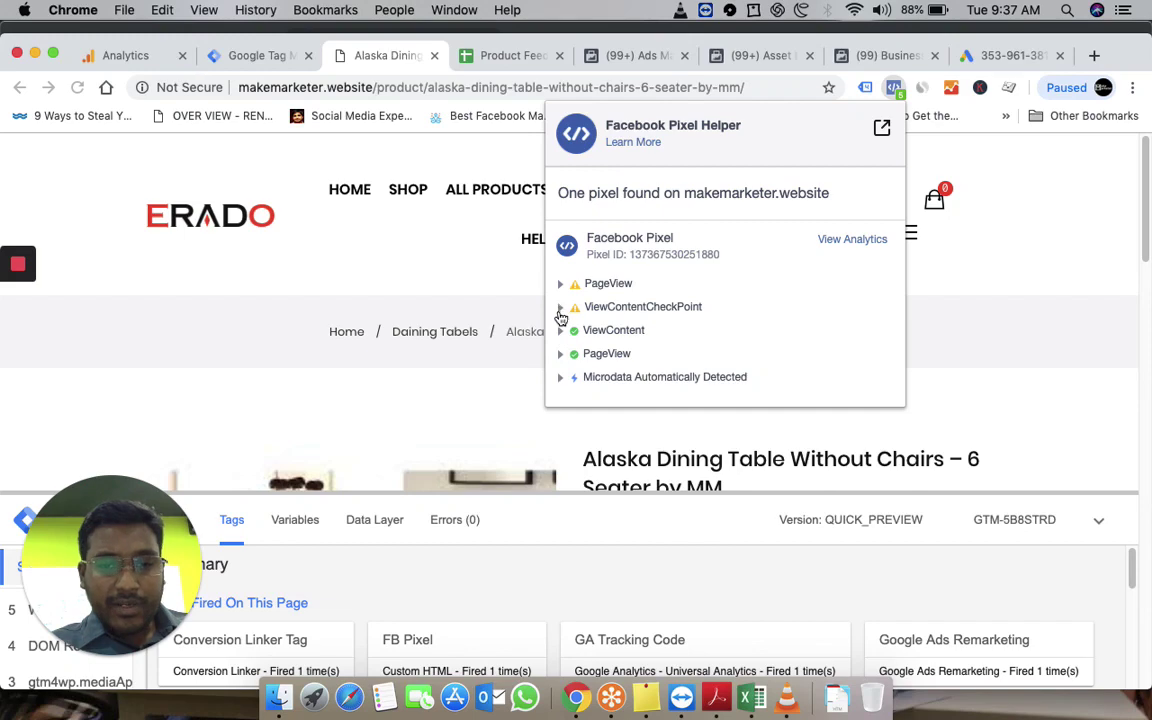
{"action": "left_click", "coordinate": [561, 310]}
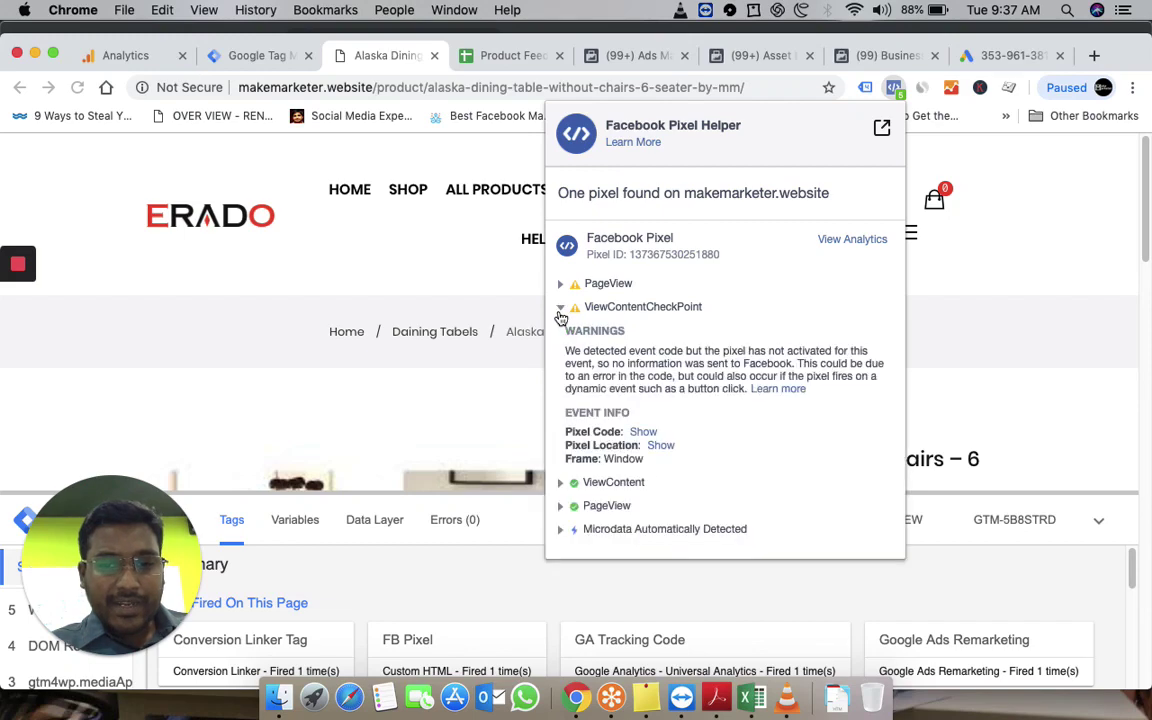
{"action": "left_click", "coordinate": [460, 270]}
- Scroll the product page down to Related Products and check the depth parameter of each ViewContentCheckPoint event in Facebook Pixel Helper
{"action": "scroll", "coordinate": [622, 302], "scroll_direction": "down", "scroll_amount": 5}
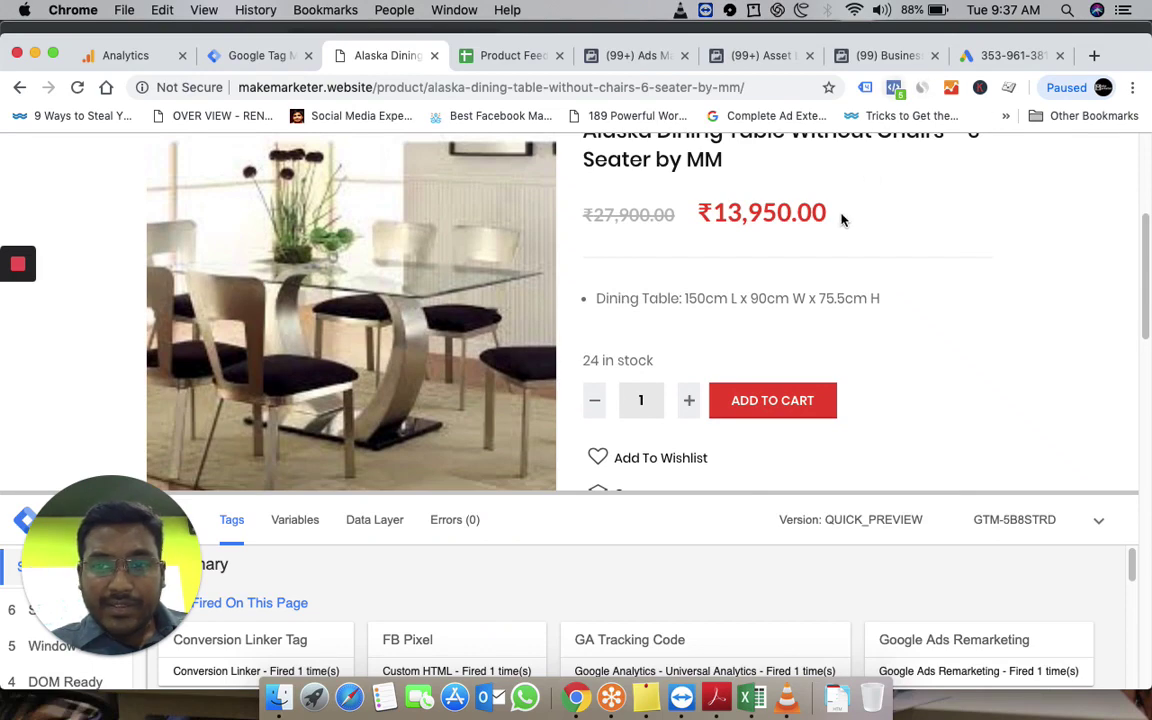
{"action": "scroll", "coordinate": [841, 221], "scroll_direction": "down", "scroll_amount": 3}
{"action": "scroll", "coordinate": [841, 224], "scroll_direction": "down", "scroll_amount": 5}
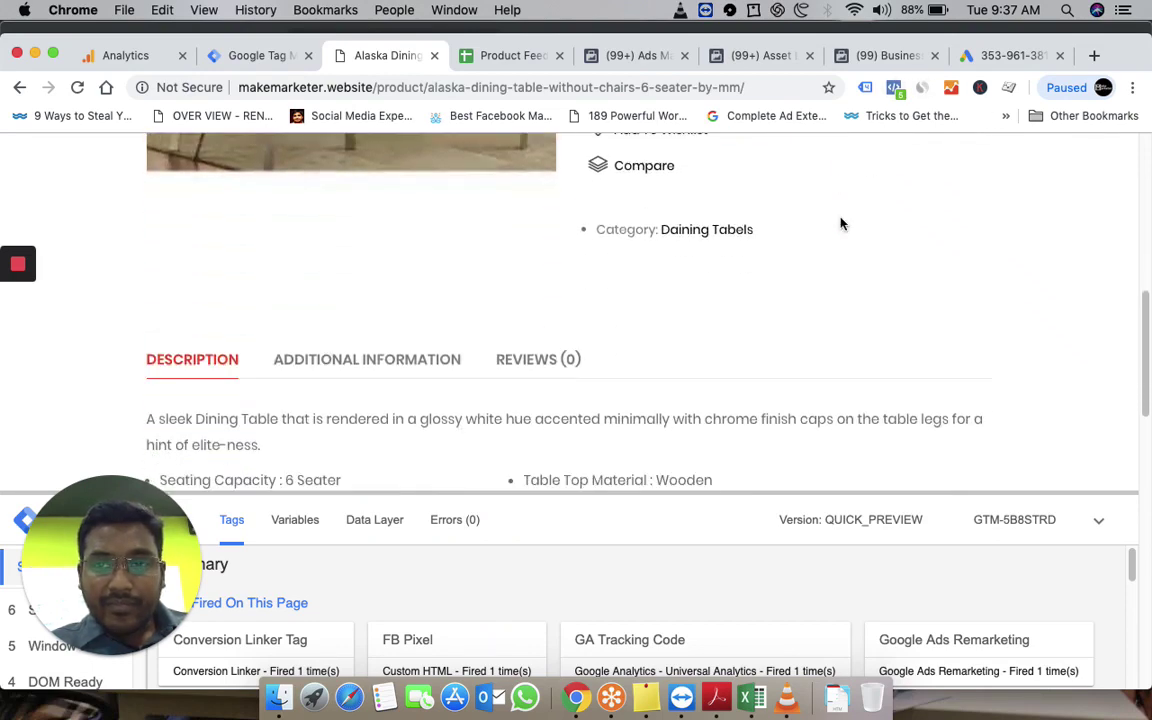
{"action": "scroll", "coordinate": [841, 224], "scroll_direction": "down", "scroll_amount": 3}
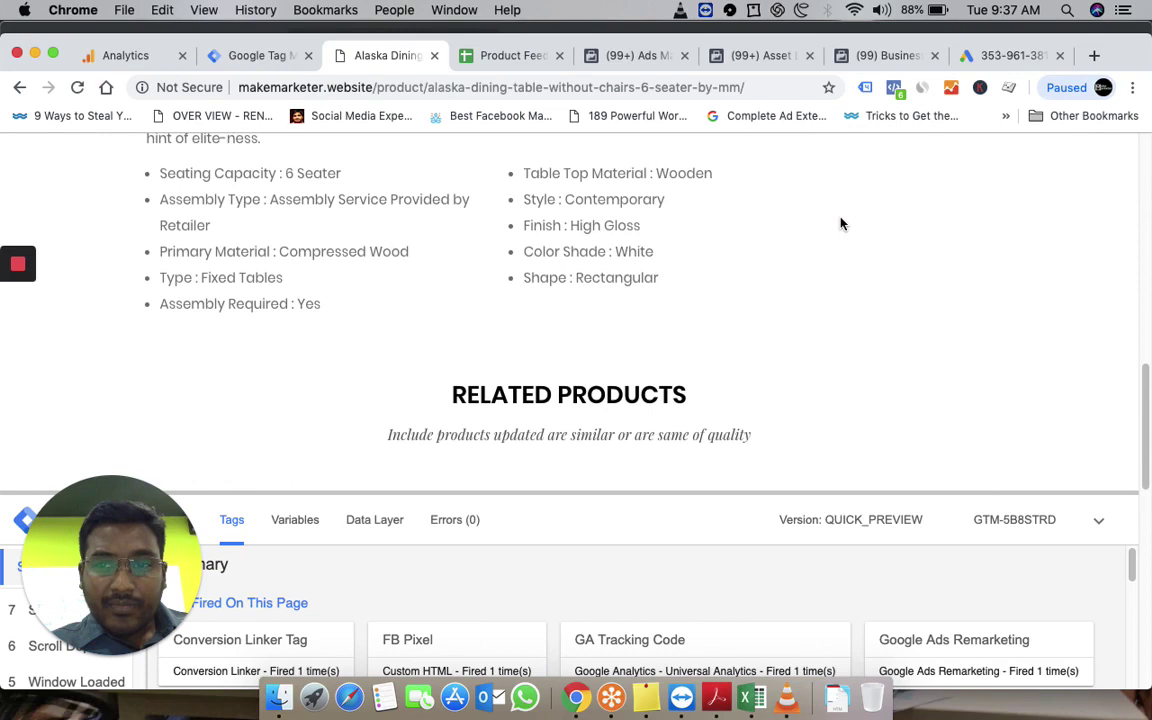
{"action": "left_click", "coordinate": [894, 88]}
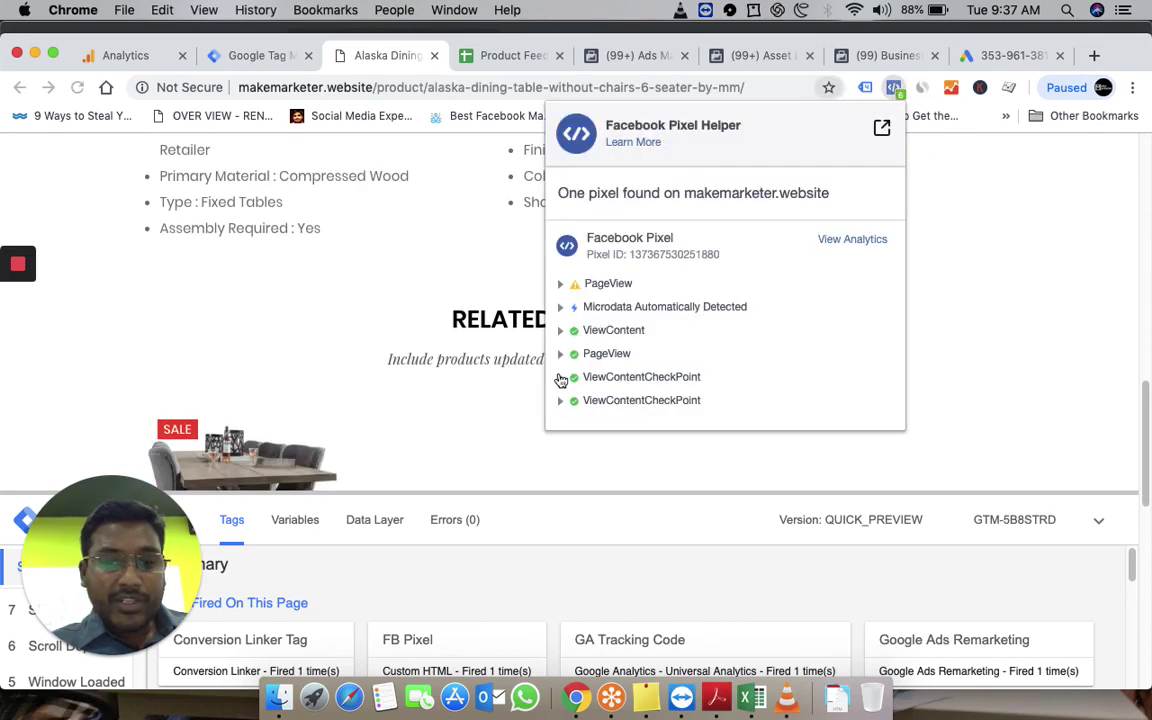
{"action": "left_click", "coordinate": [560, 377]}
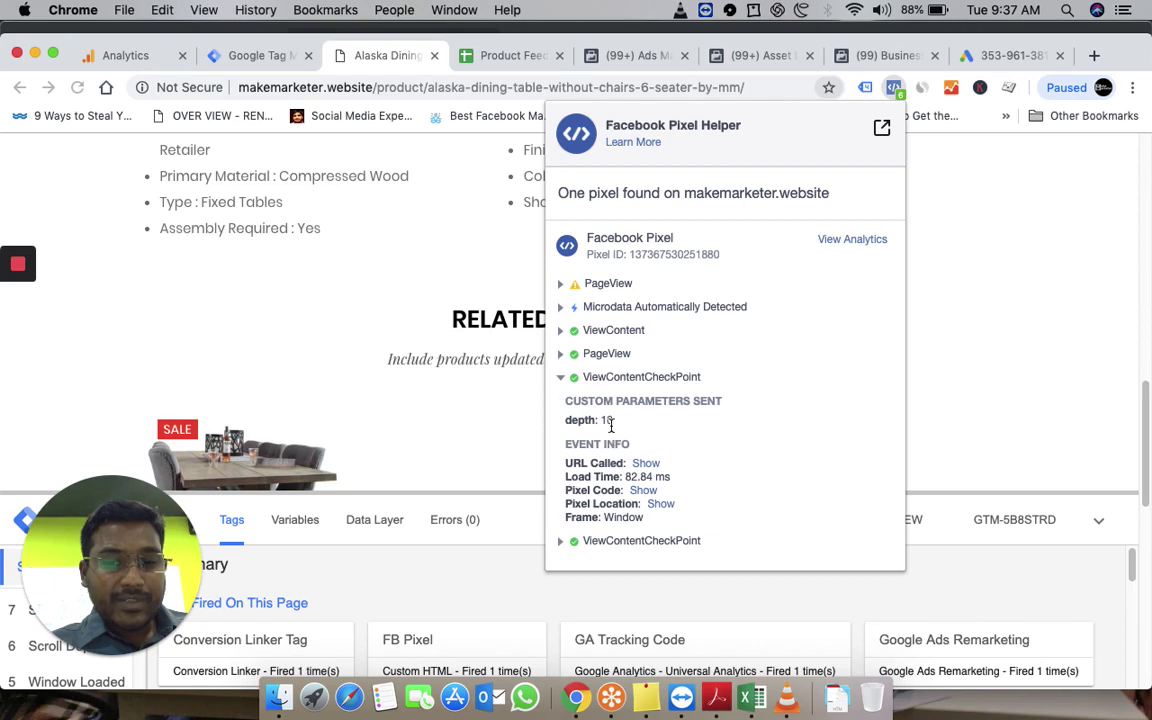
{"action": "left_click", "coordinate": [561, 378]}
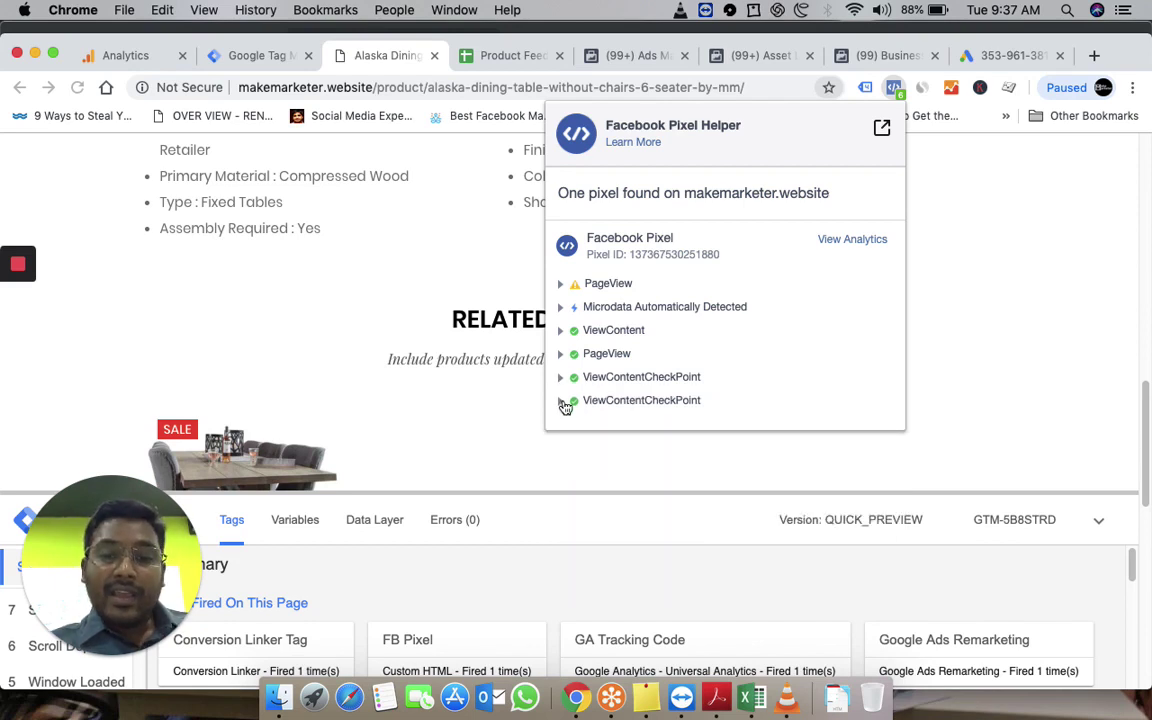
{"action": "left_click", "coordinate": [562, 401]}
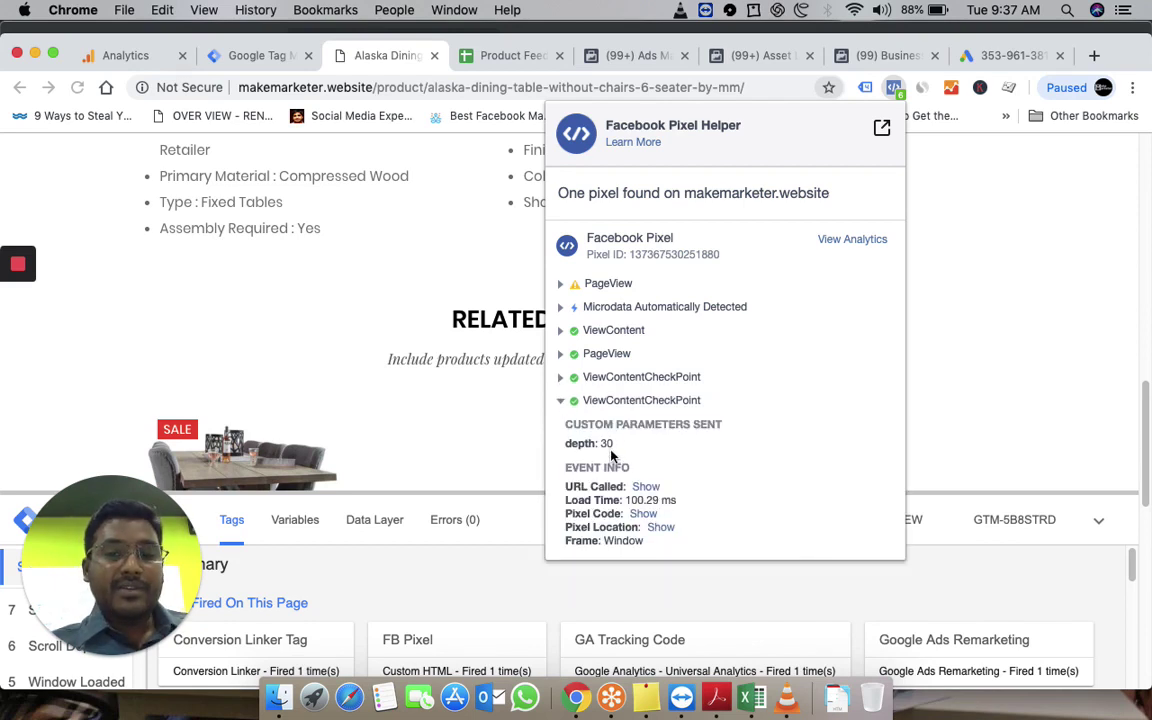
{"action": "left_click", "coordinate": [1050, 234]}
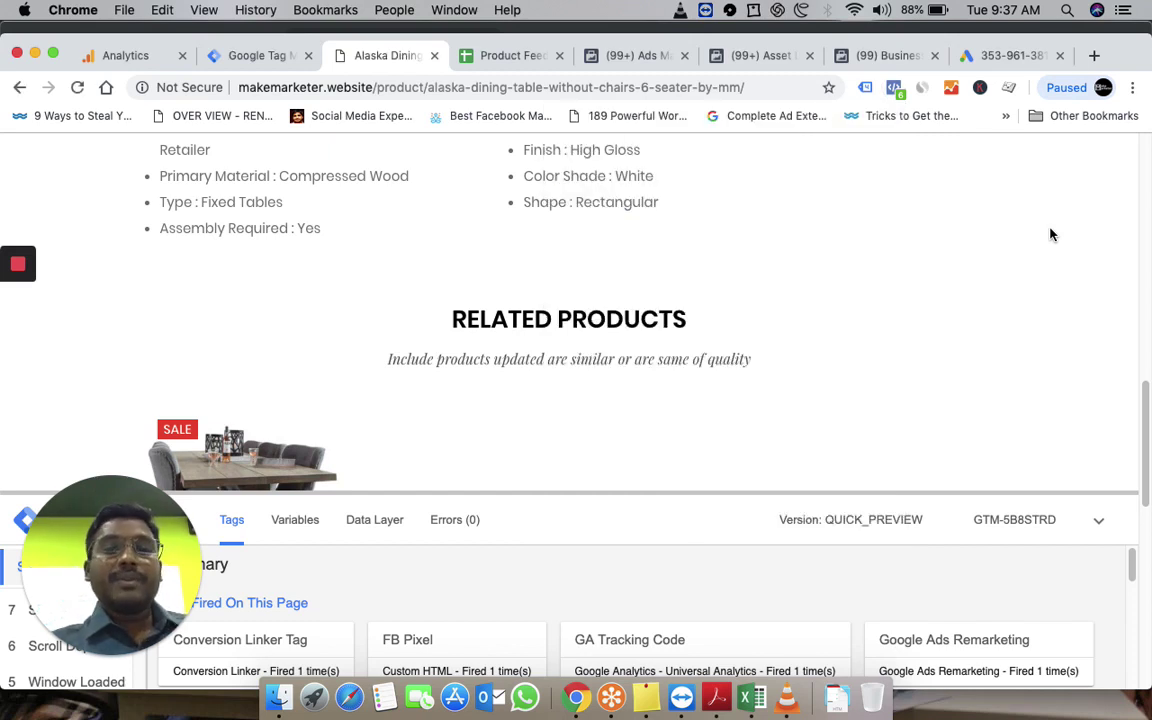
- Switch to the Facebook Asset Library and set the included event of the website traffic custom audience to ViewContentCheckPoint
{"action": "left_click", "coordinate": [749, 57]}
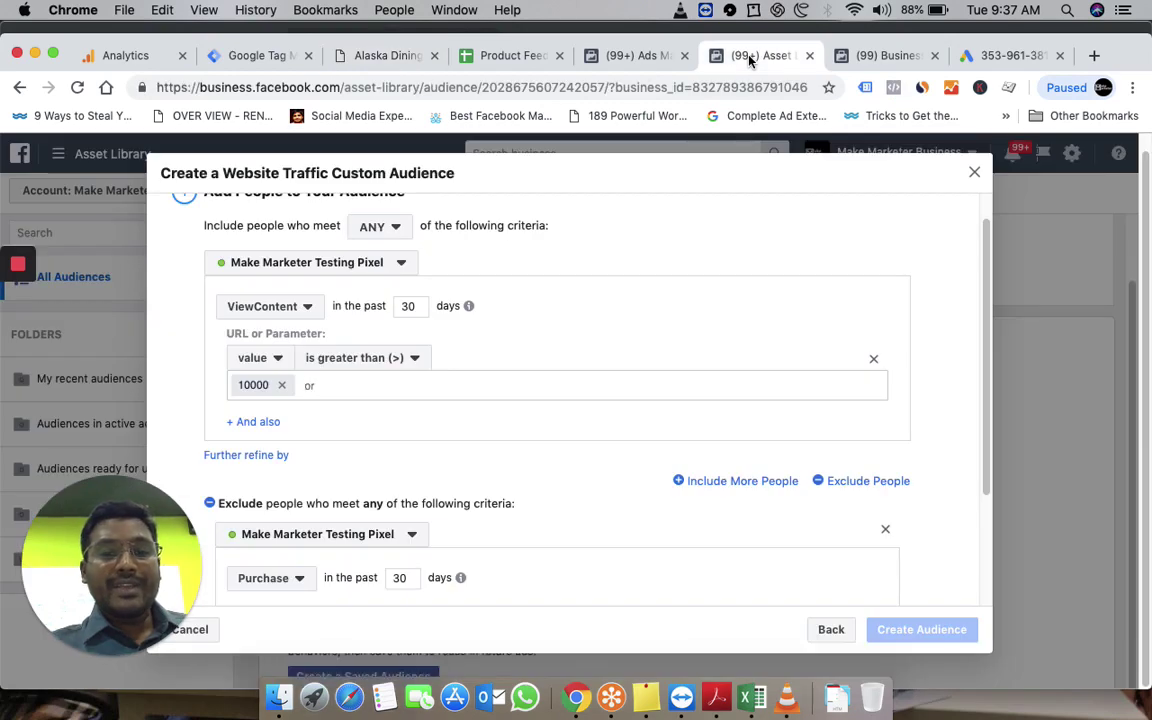
{"action": "left_click", "coordinate": [274, 311]}
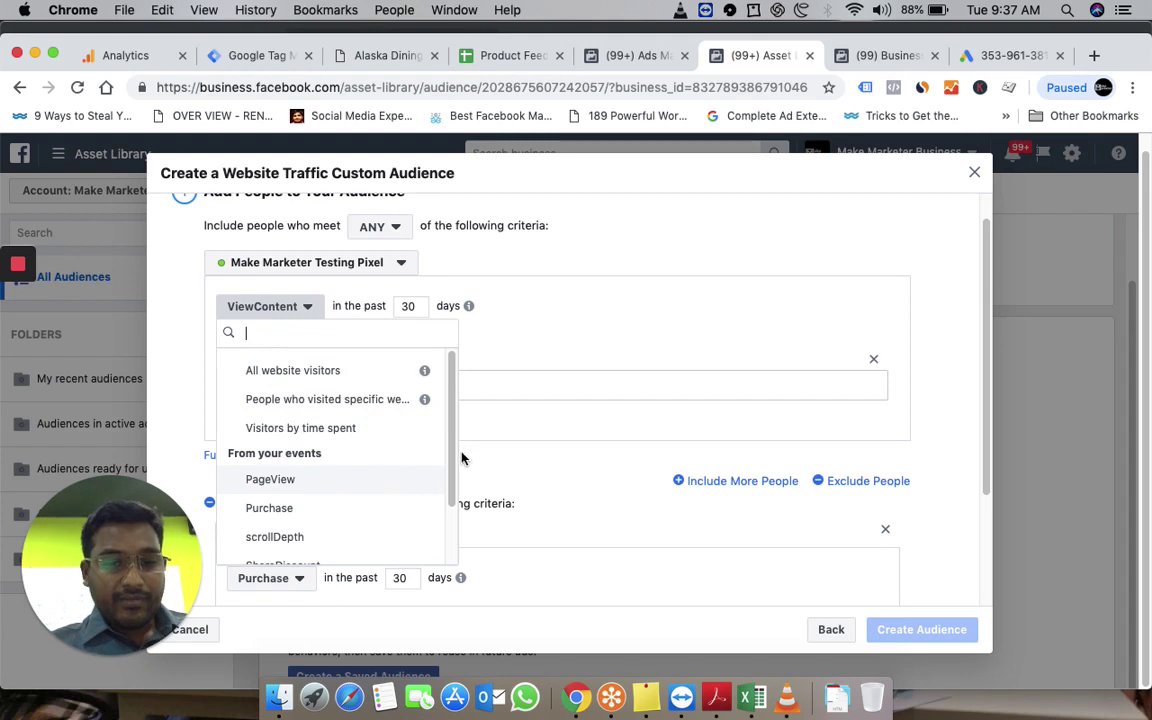
{"action": "scroll", "coordinate": [410, 440], "scroll_direction": "down", "scroll_amount": 3}
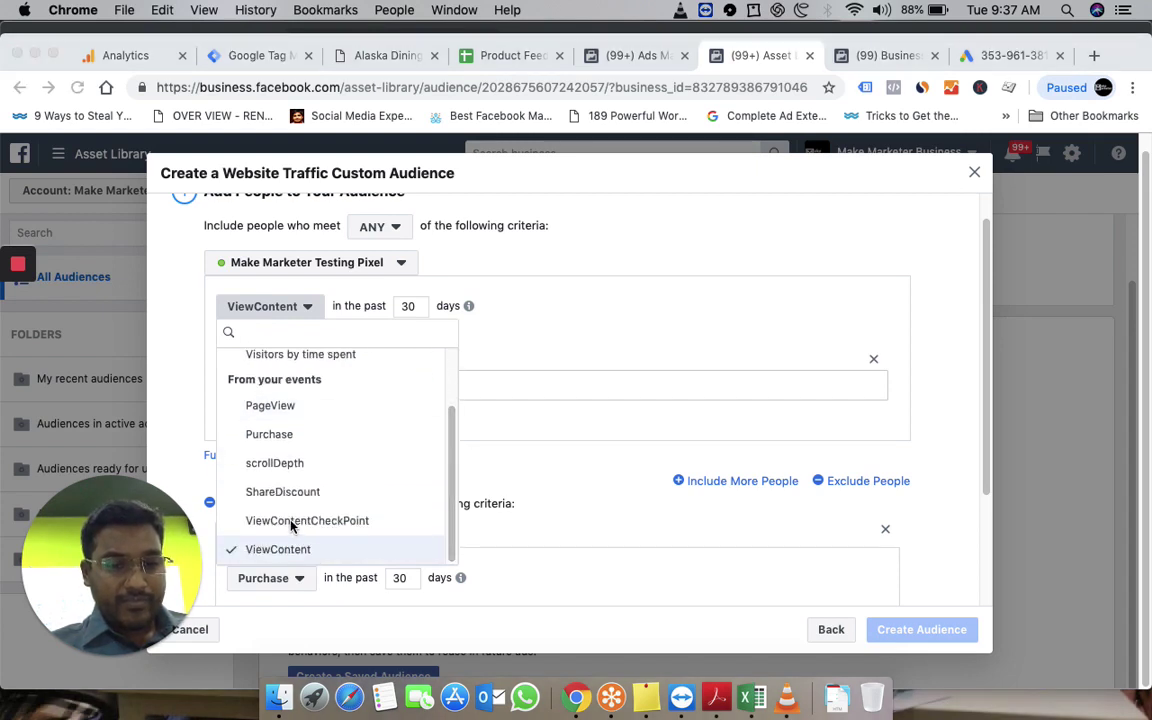
{"action": "mouse_move", "coordinate": [123, 556]}
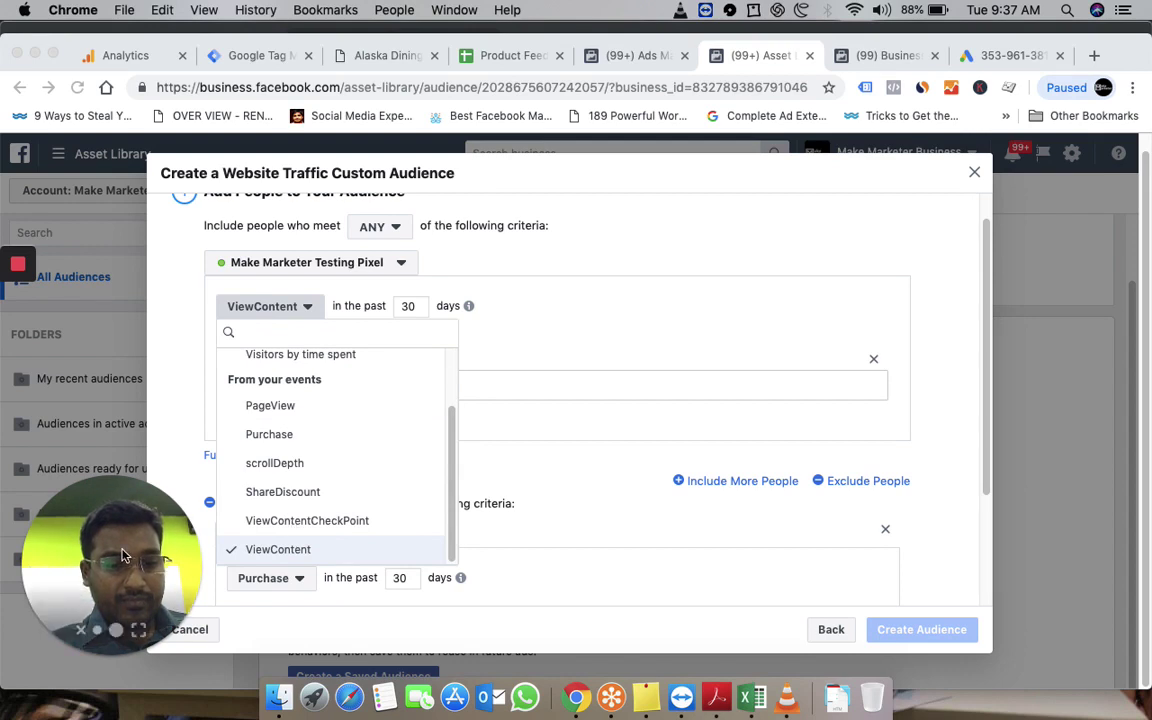
{"action": "left_click_drag", "start_coordinate": [123, 556], "coordinate": [980, 431]}
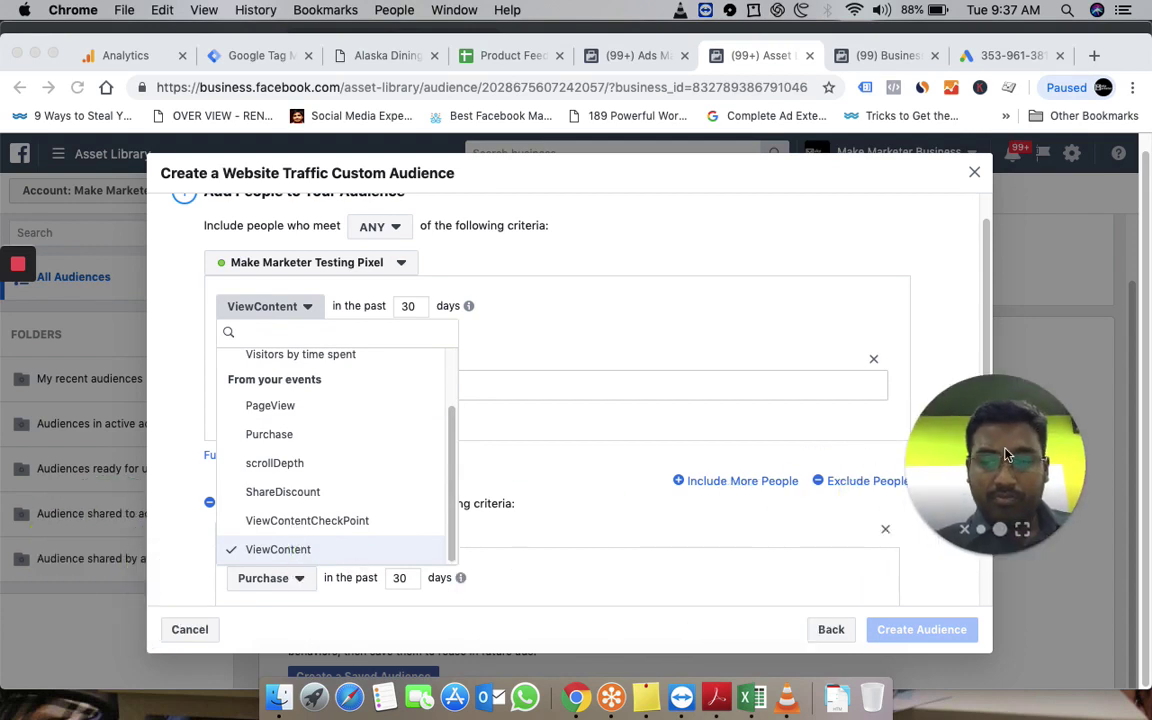
{"action": "left_click", "coordinate": [313, 522]}
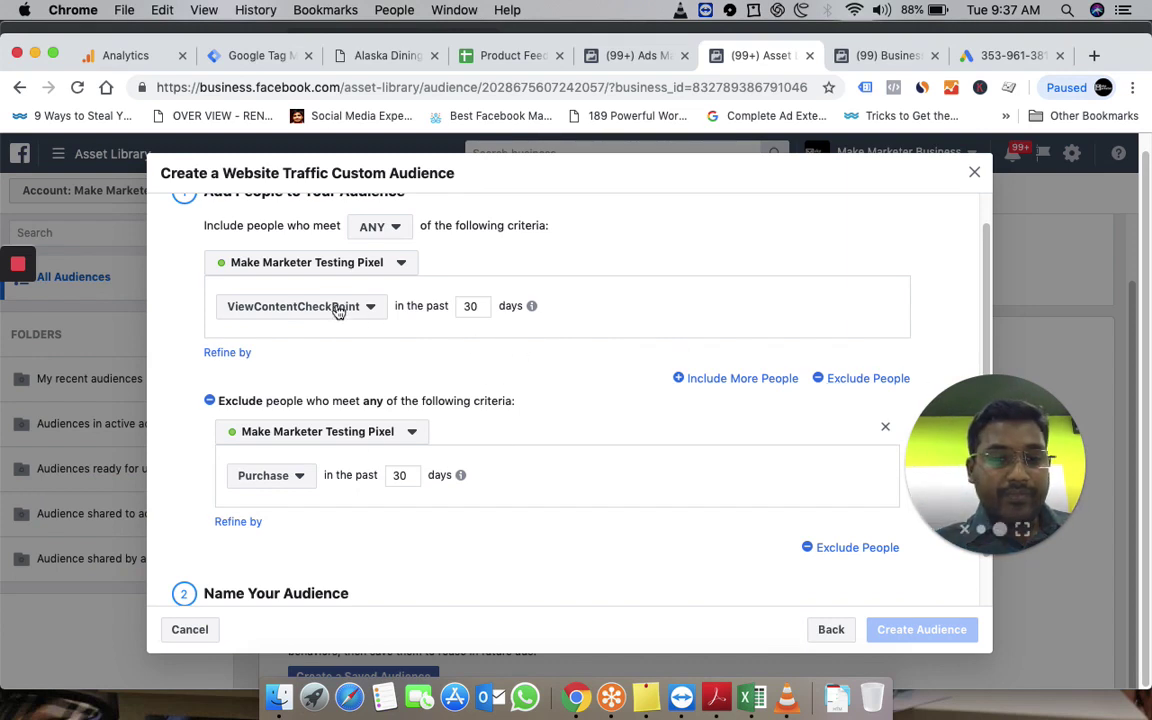
- Refine the ViewContentCheckPoint criterion by URL/Parameter using the depth parameter, and open its list of comparison conditions
{"action": "left_click", "coordinate": [227, 352]}
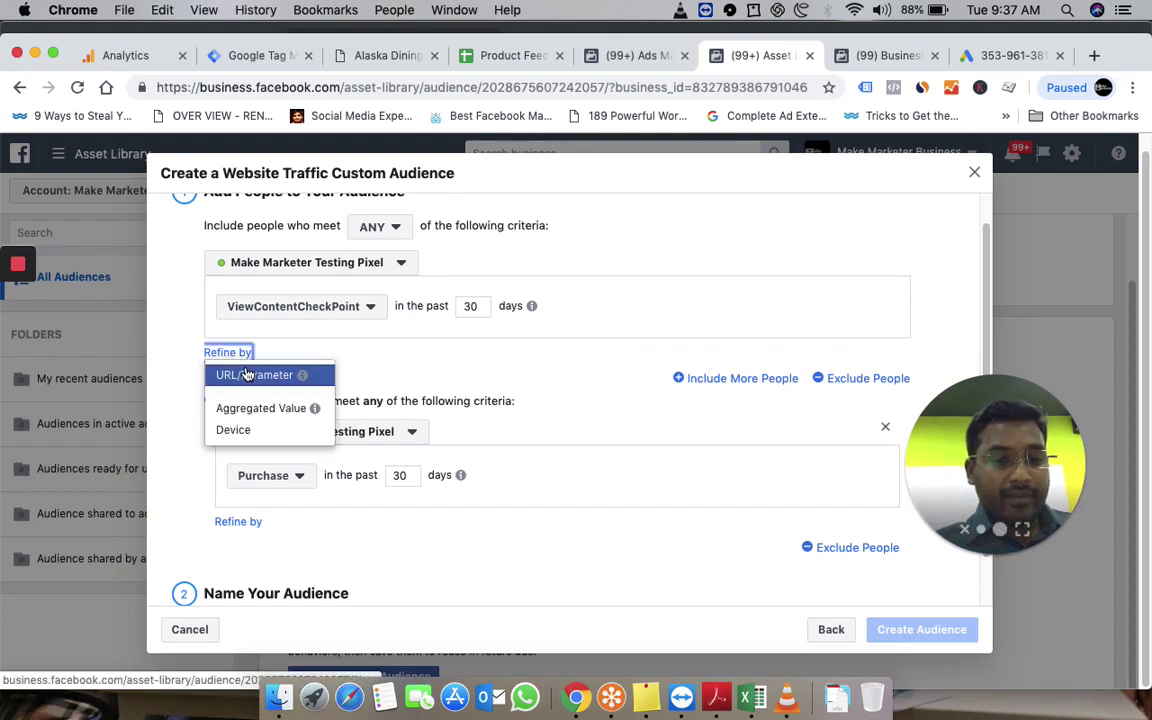
{"action": "left_click", "coordinate": [247, 374]}
{"action": "left_click", "coordinate": [268, 364]}
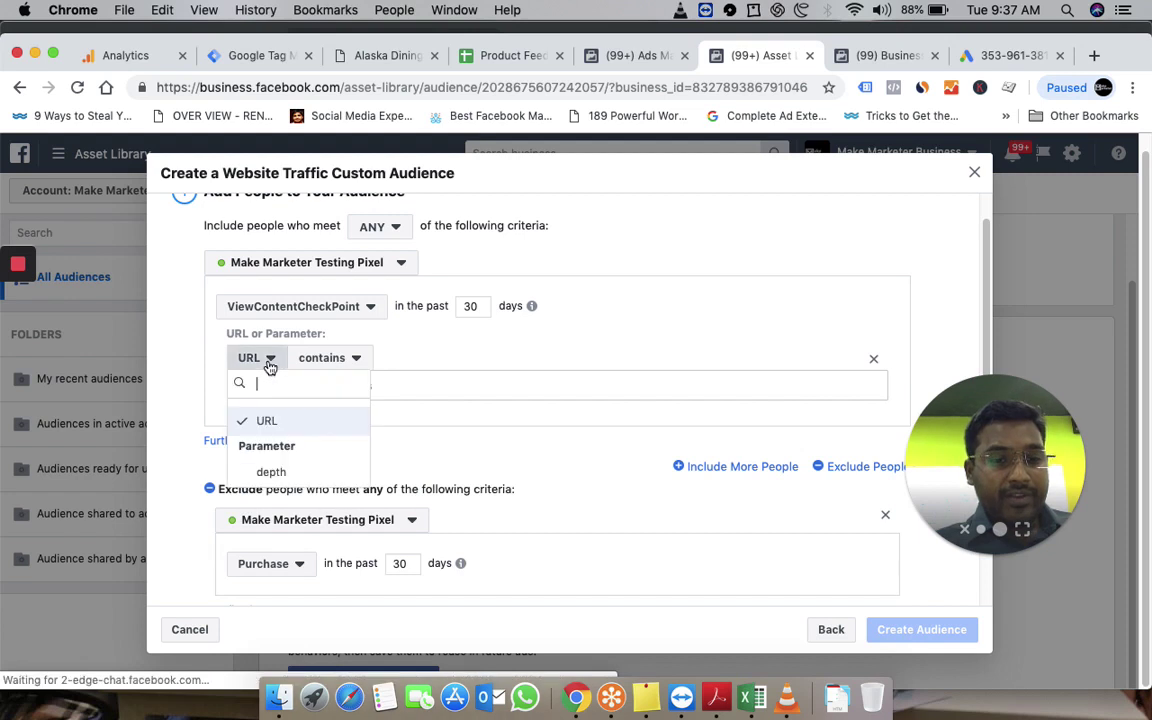
{"action": "left_click", "coordinate": [285, 472]}
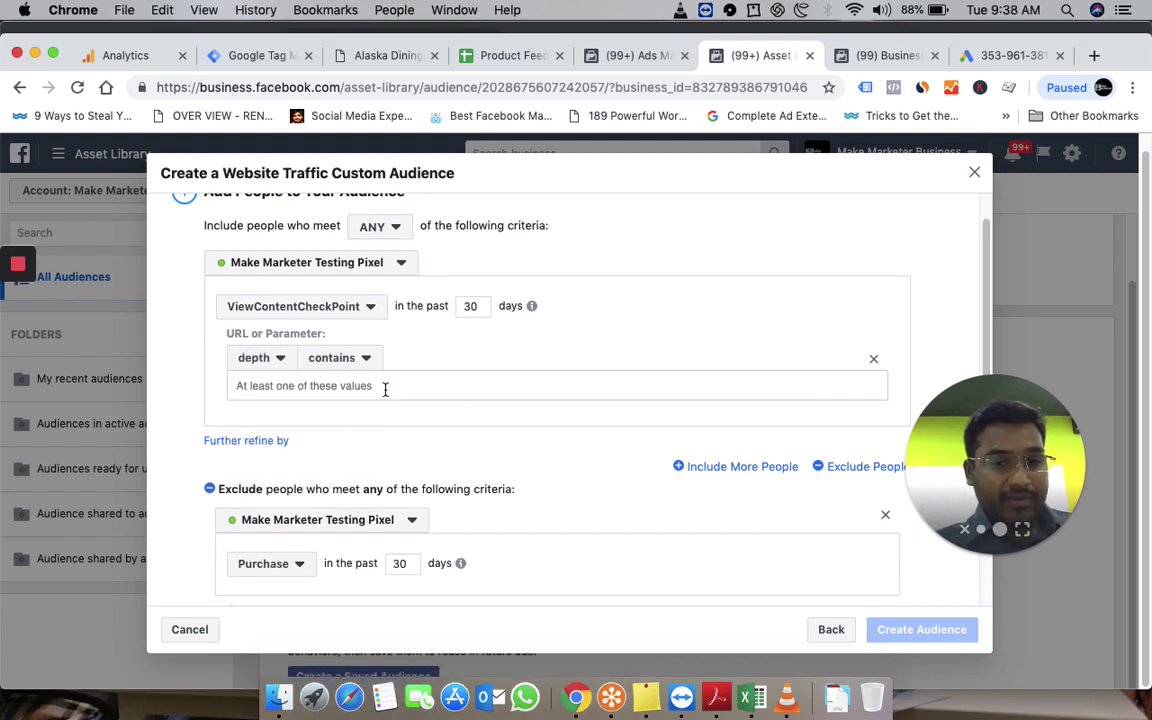
{"action": "left_click", "coordinate": [366, 358]}
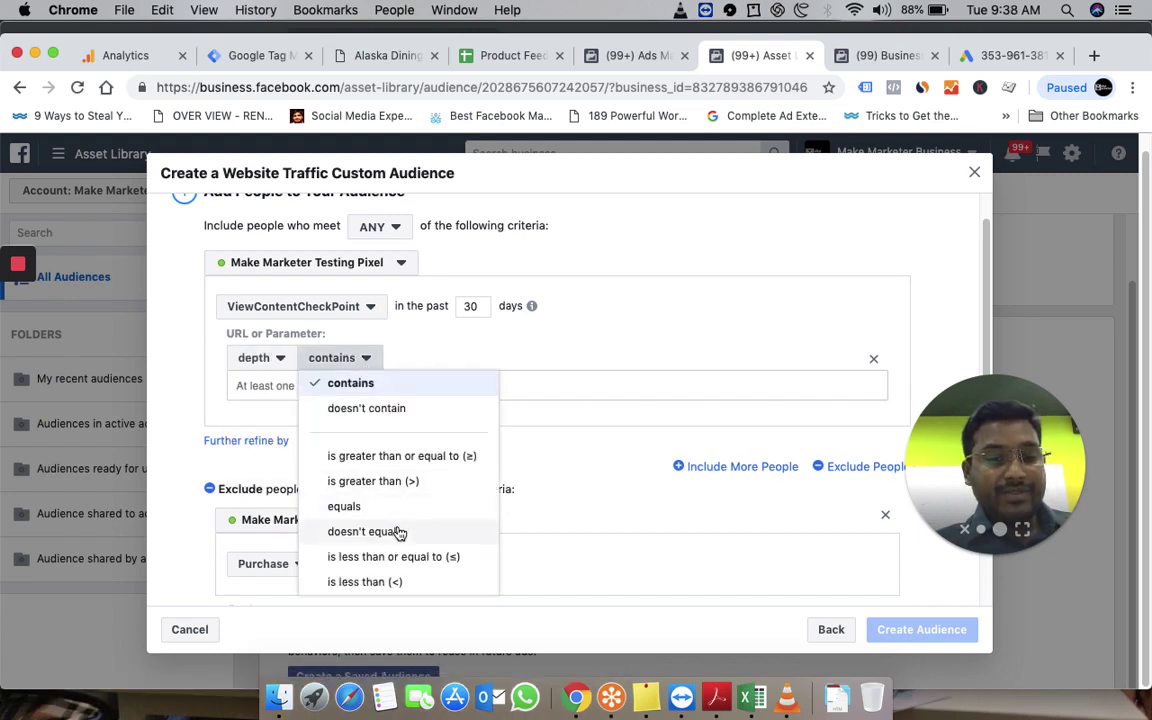